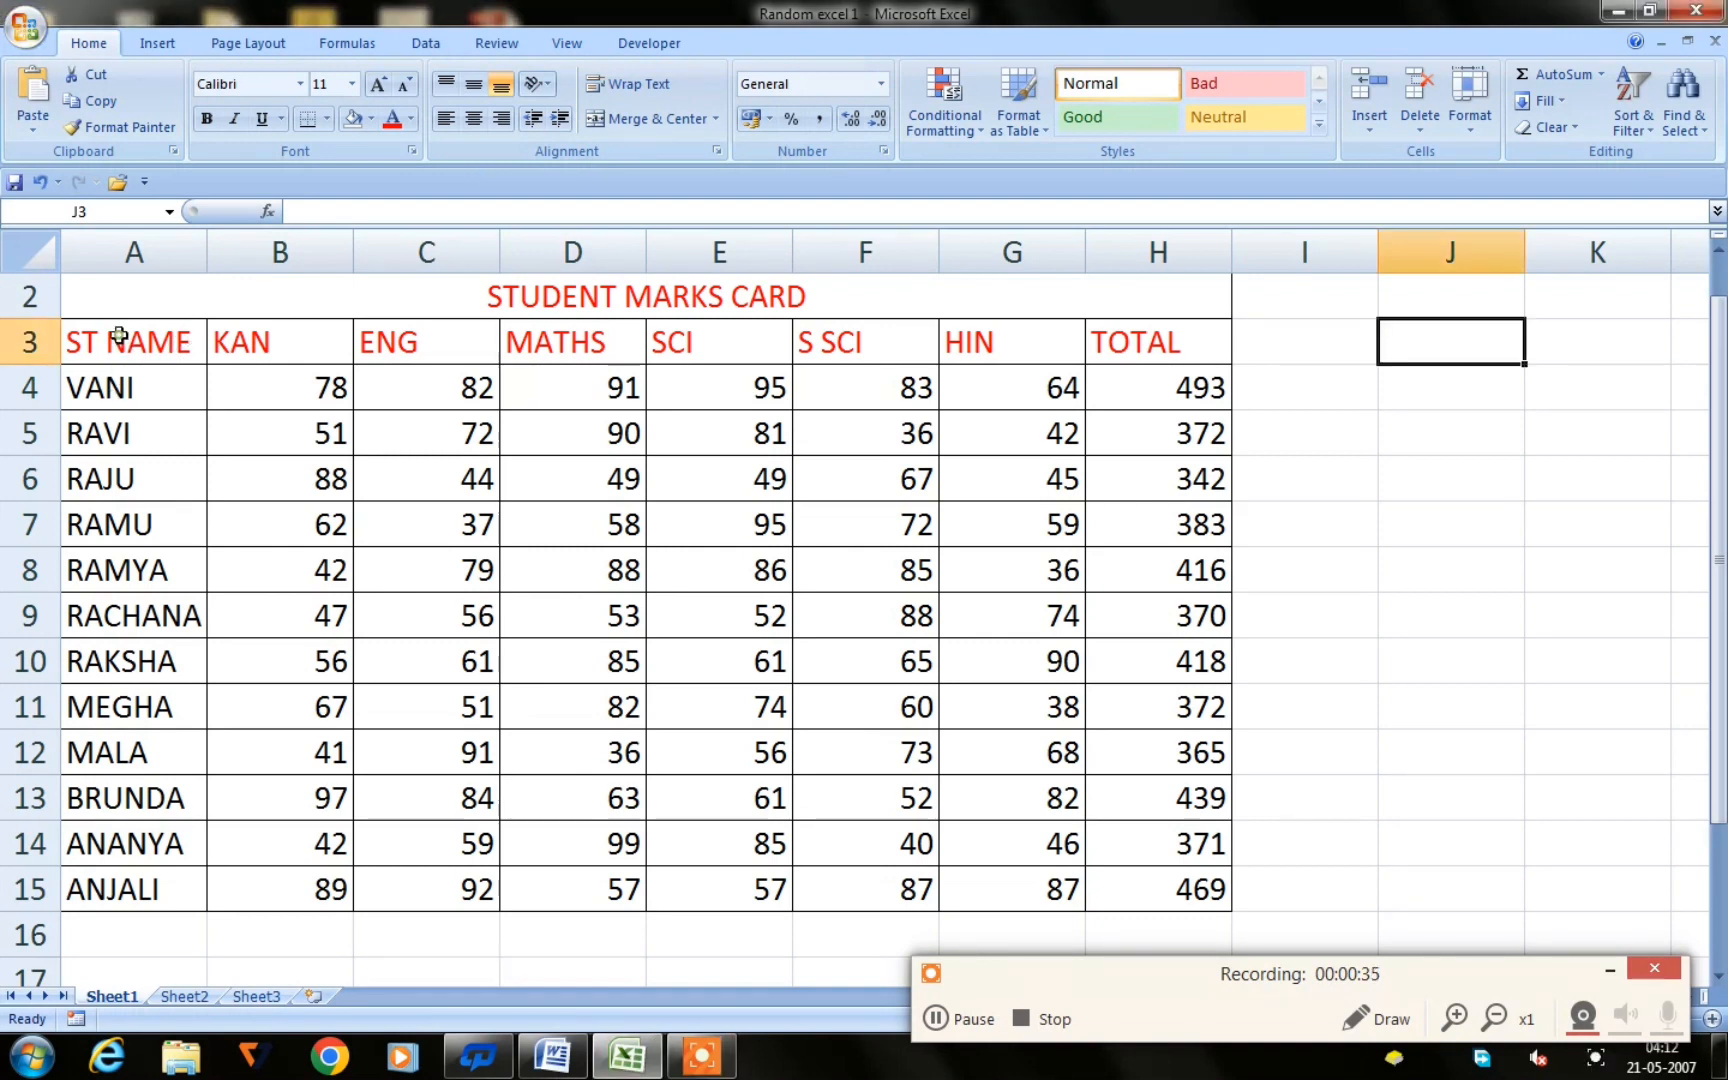
- Set up a Greater Than highlight rule with threshold 60 for the marks table in A3:H15
{"action": "left_click", "coordinate": [1420, 420]}
{"action": "left_click_drag", "start_coordinate": [157, 345], "coordinate": [1176, 888]}
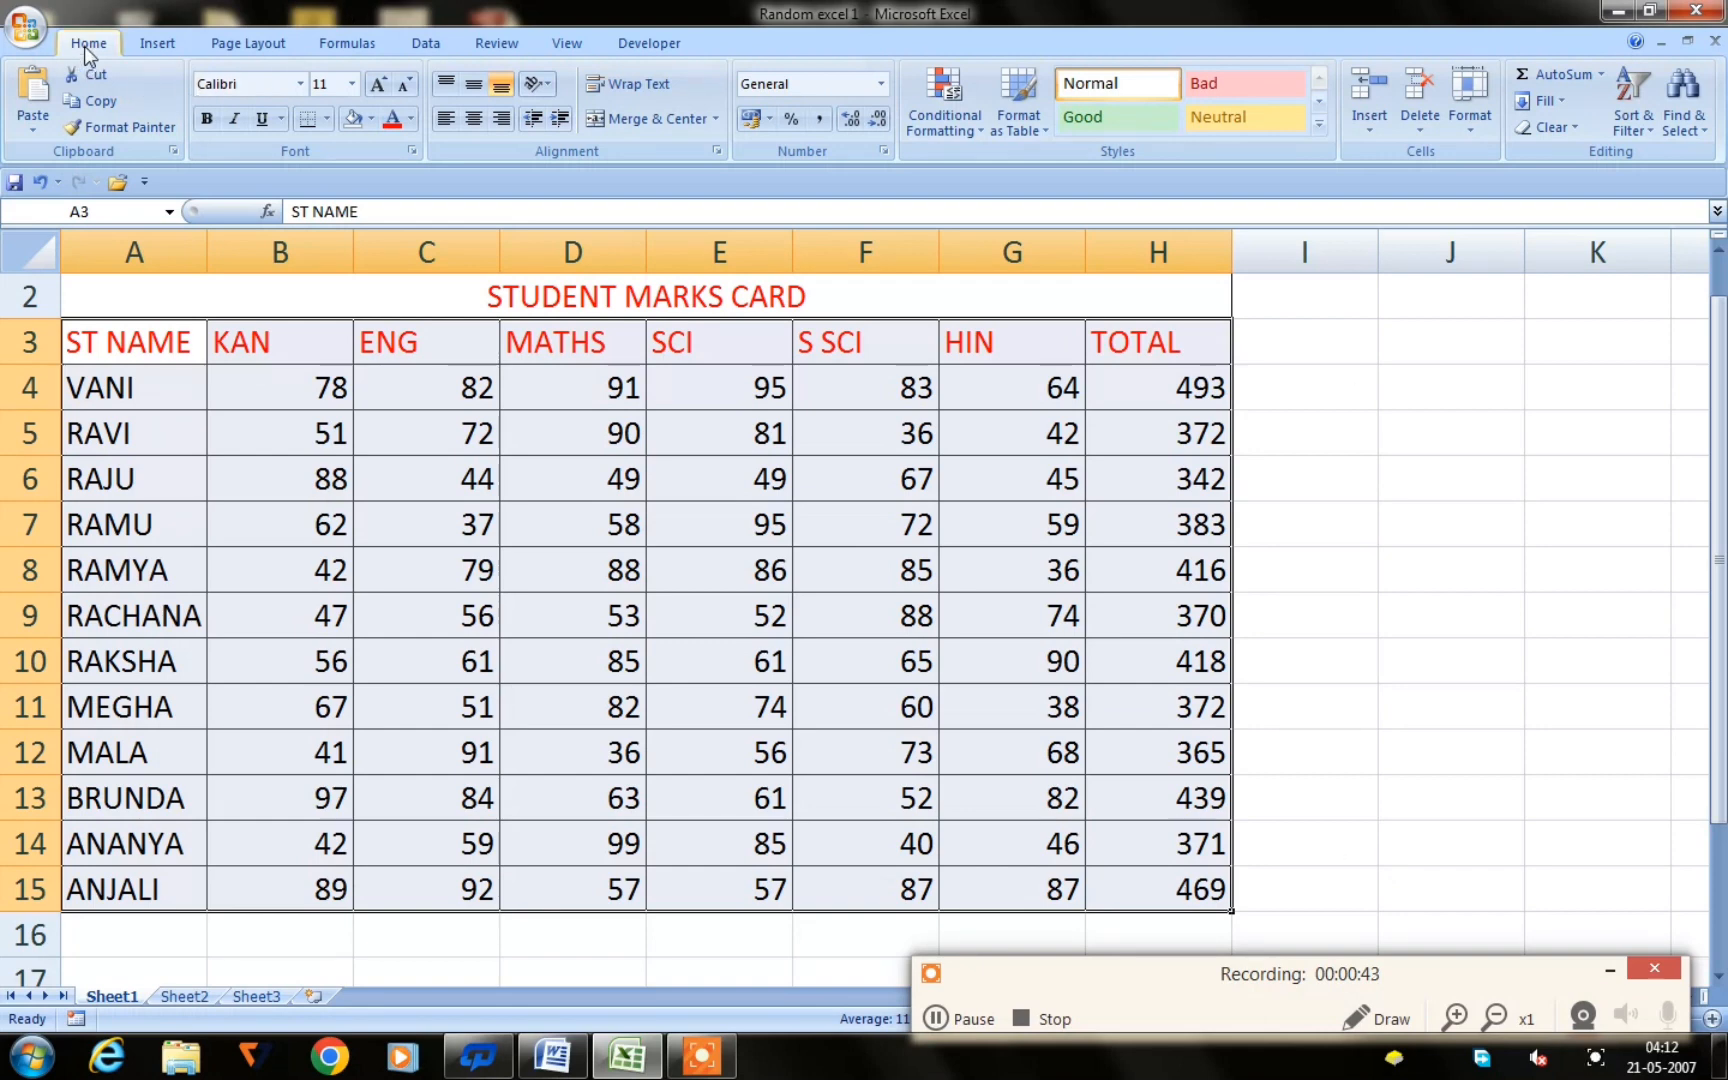
{"action": "left_click", "coordinate": [946, 100]}
{"action": "mouse_move", "coordinate": [1035, 174]}
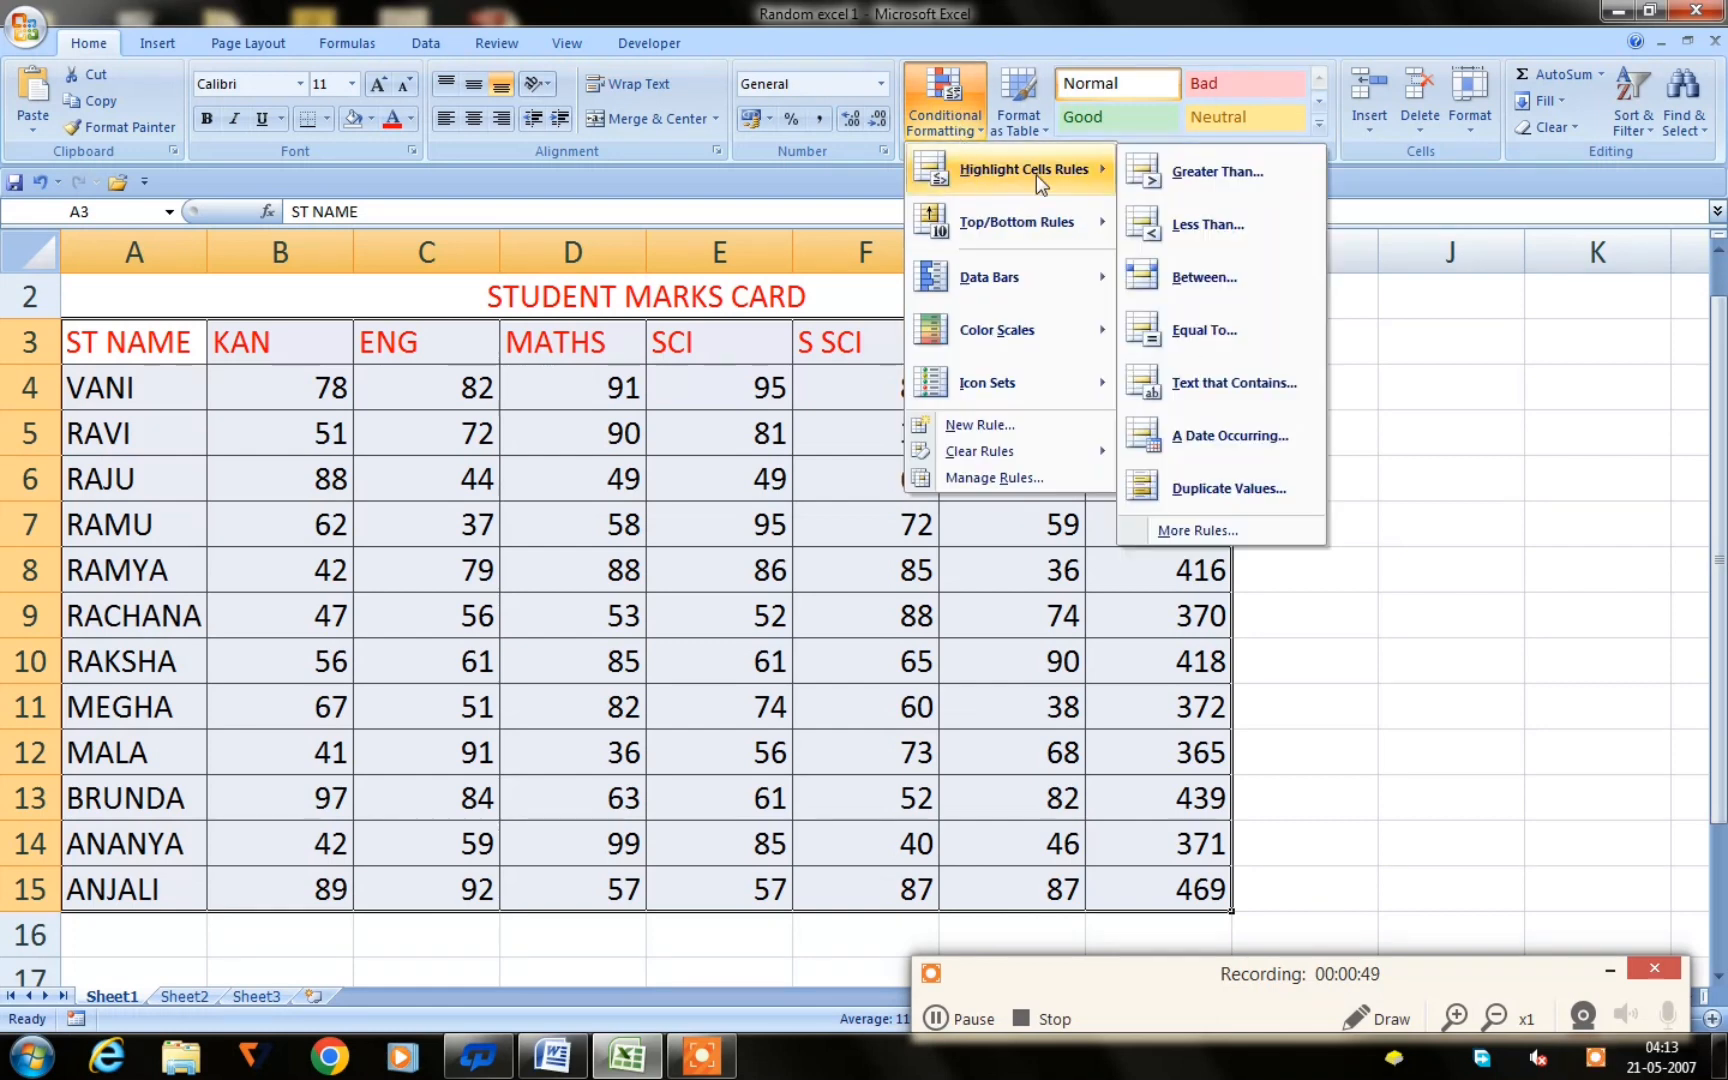
{"action": "left_click", "coordinate": [1240, 167]}
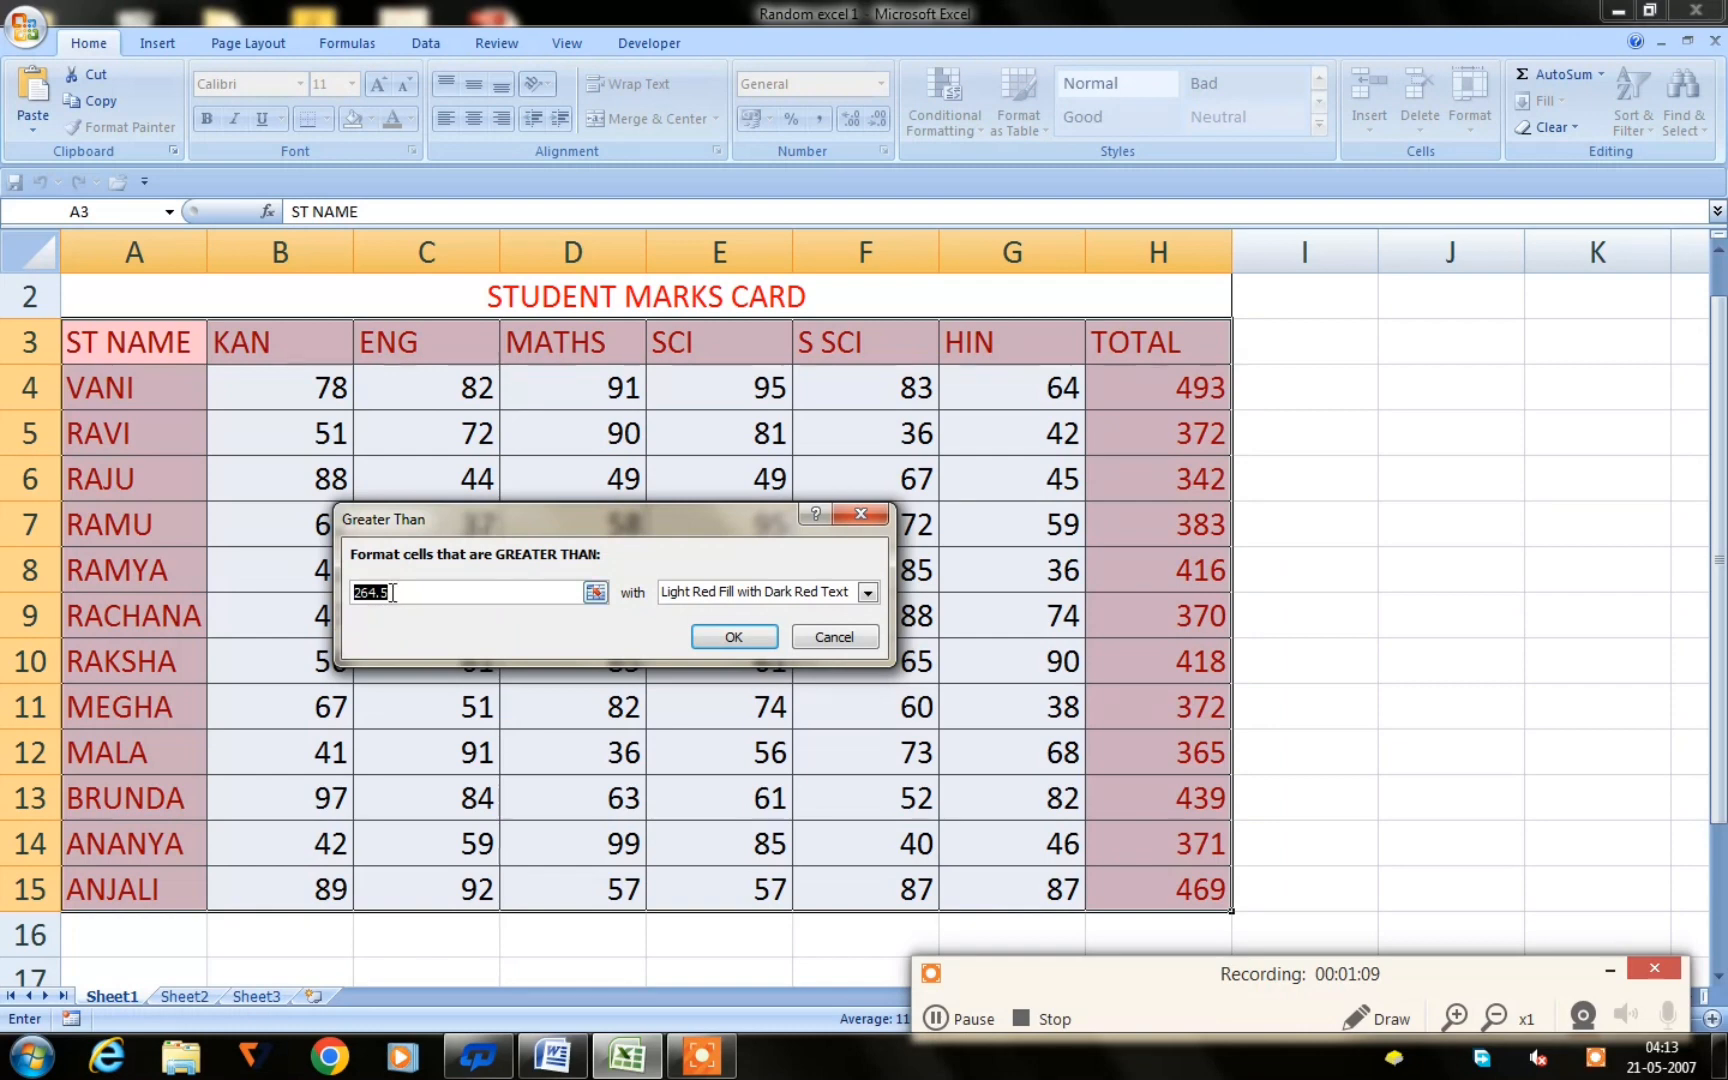
{"action": "left_click", "coordinate": [392, 591]}
{"action": "key", "text": "BackSpace"}
{"action": "key", "text": "BackSpace"}
{"action": "key", "text": "BackSpace"}
{"action": "key", "text": "BackSpace"}
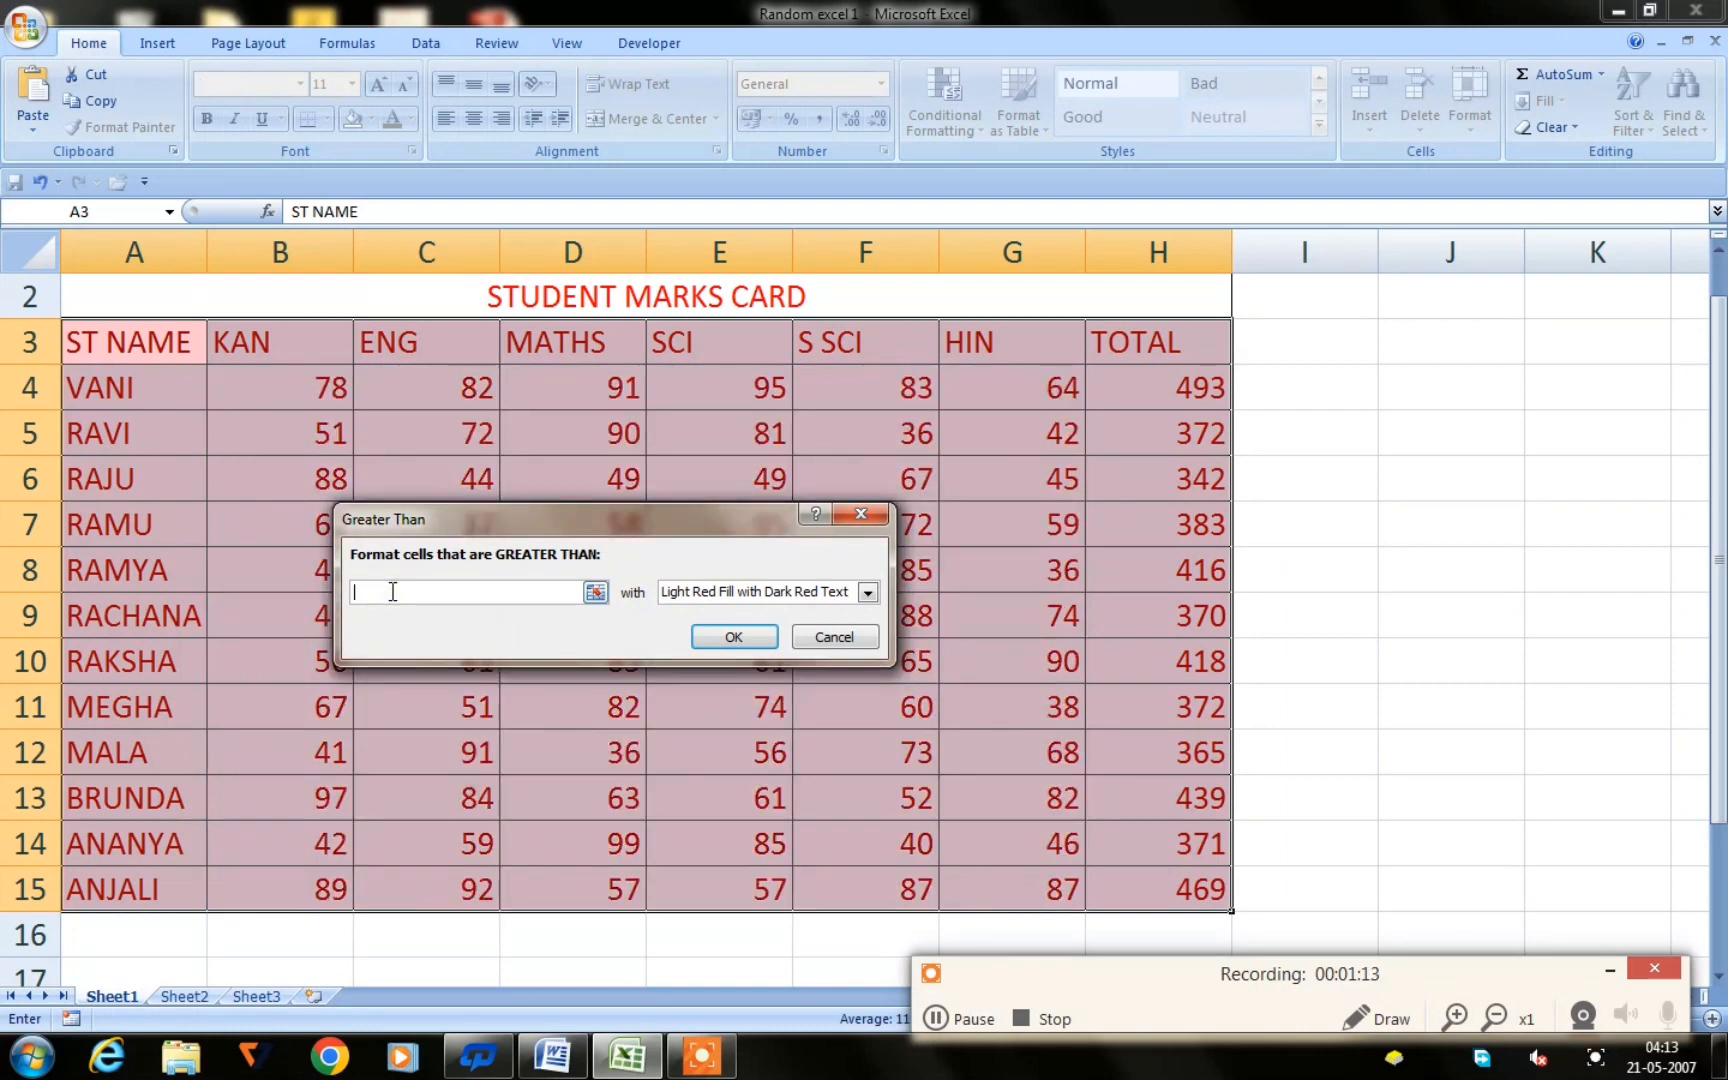
{"action": "type", "text": "60"}
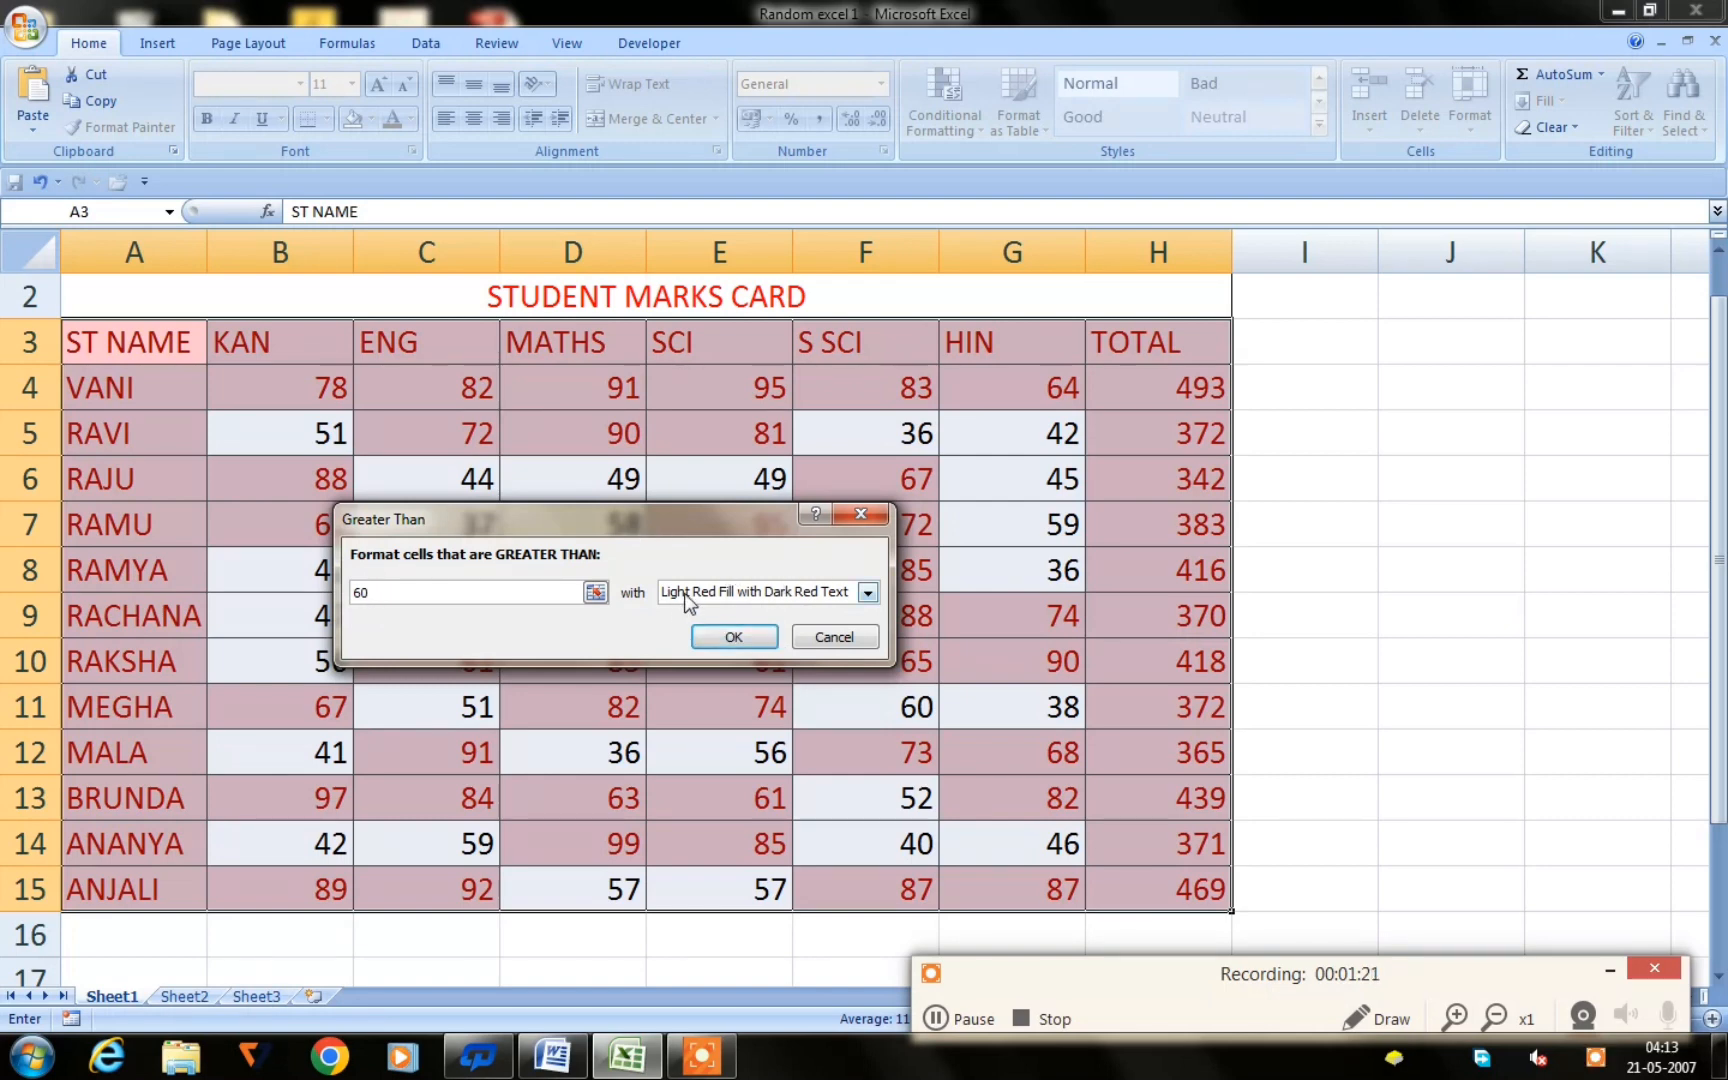
- Give the Greater Than rule the Green Fill with Dark Green Text format and apply it
{"action": "left_click", "coordinate": [868, 592]}
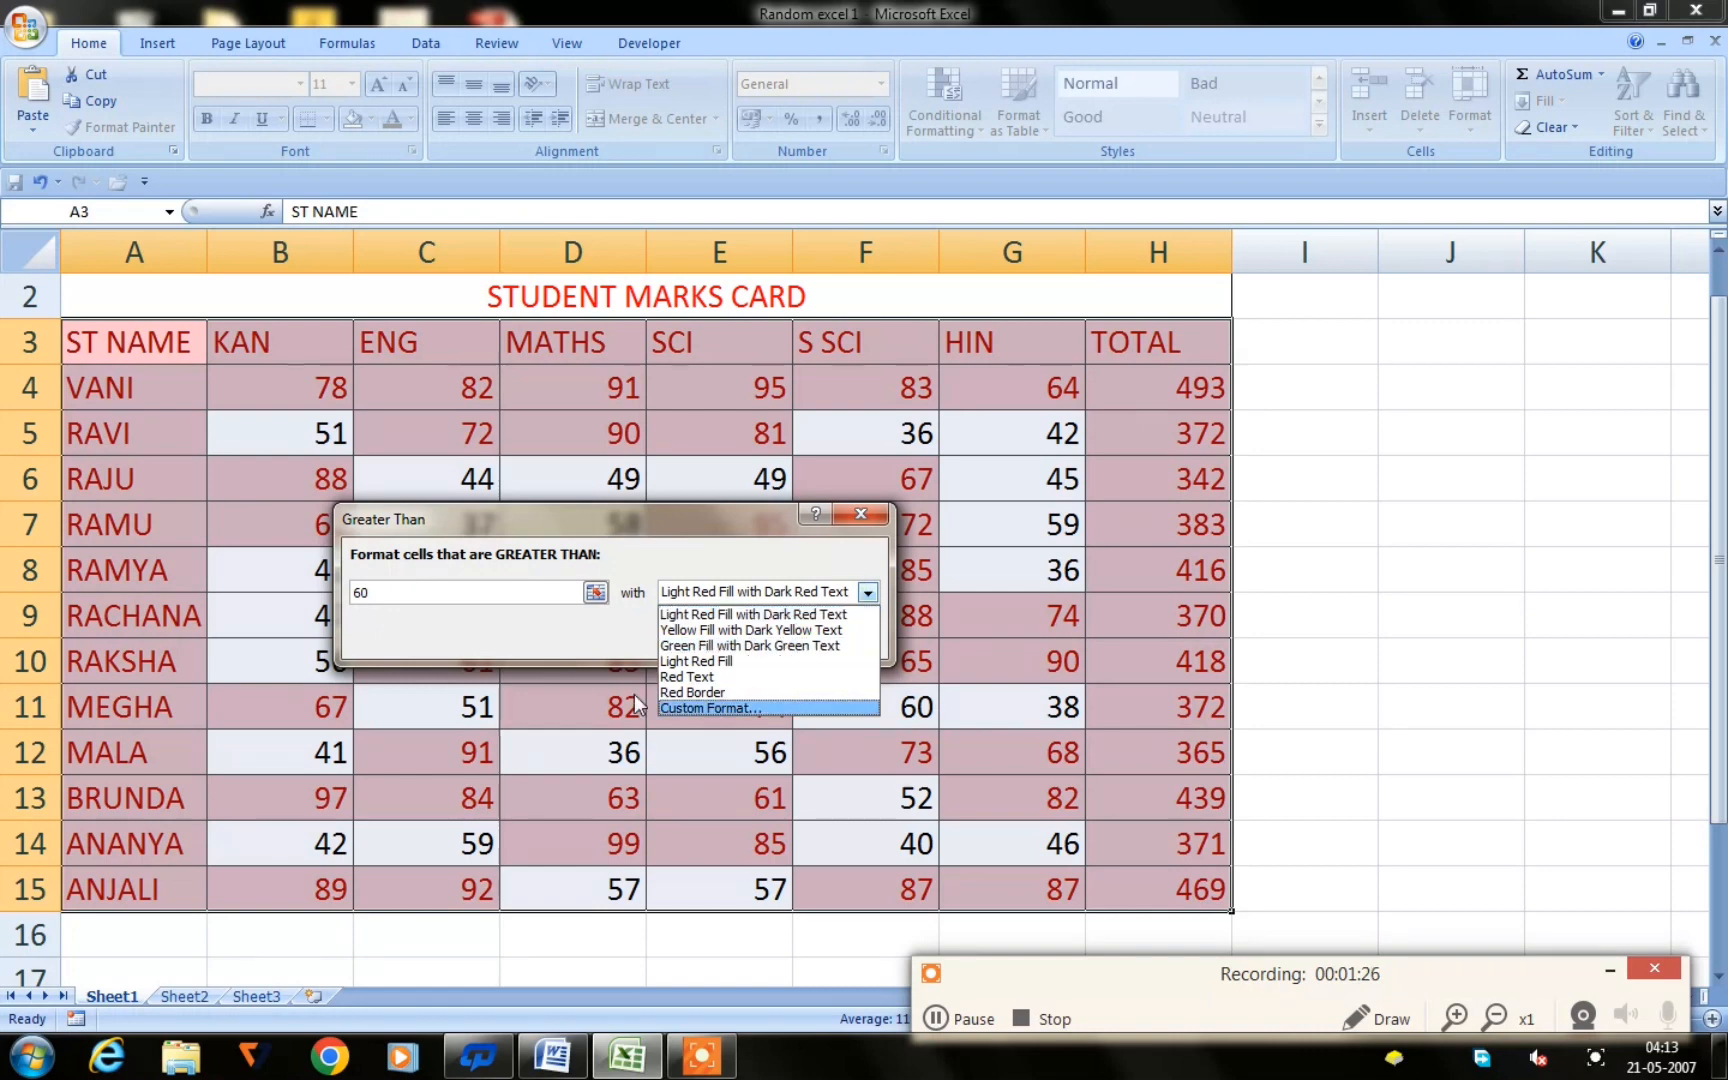
{"action": "left_click", "coordinate": [703, 646]}
{"action": "left_click", "coordinate": [733, 640]}
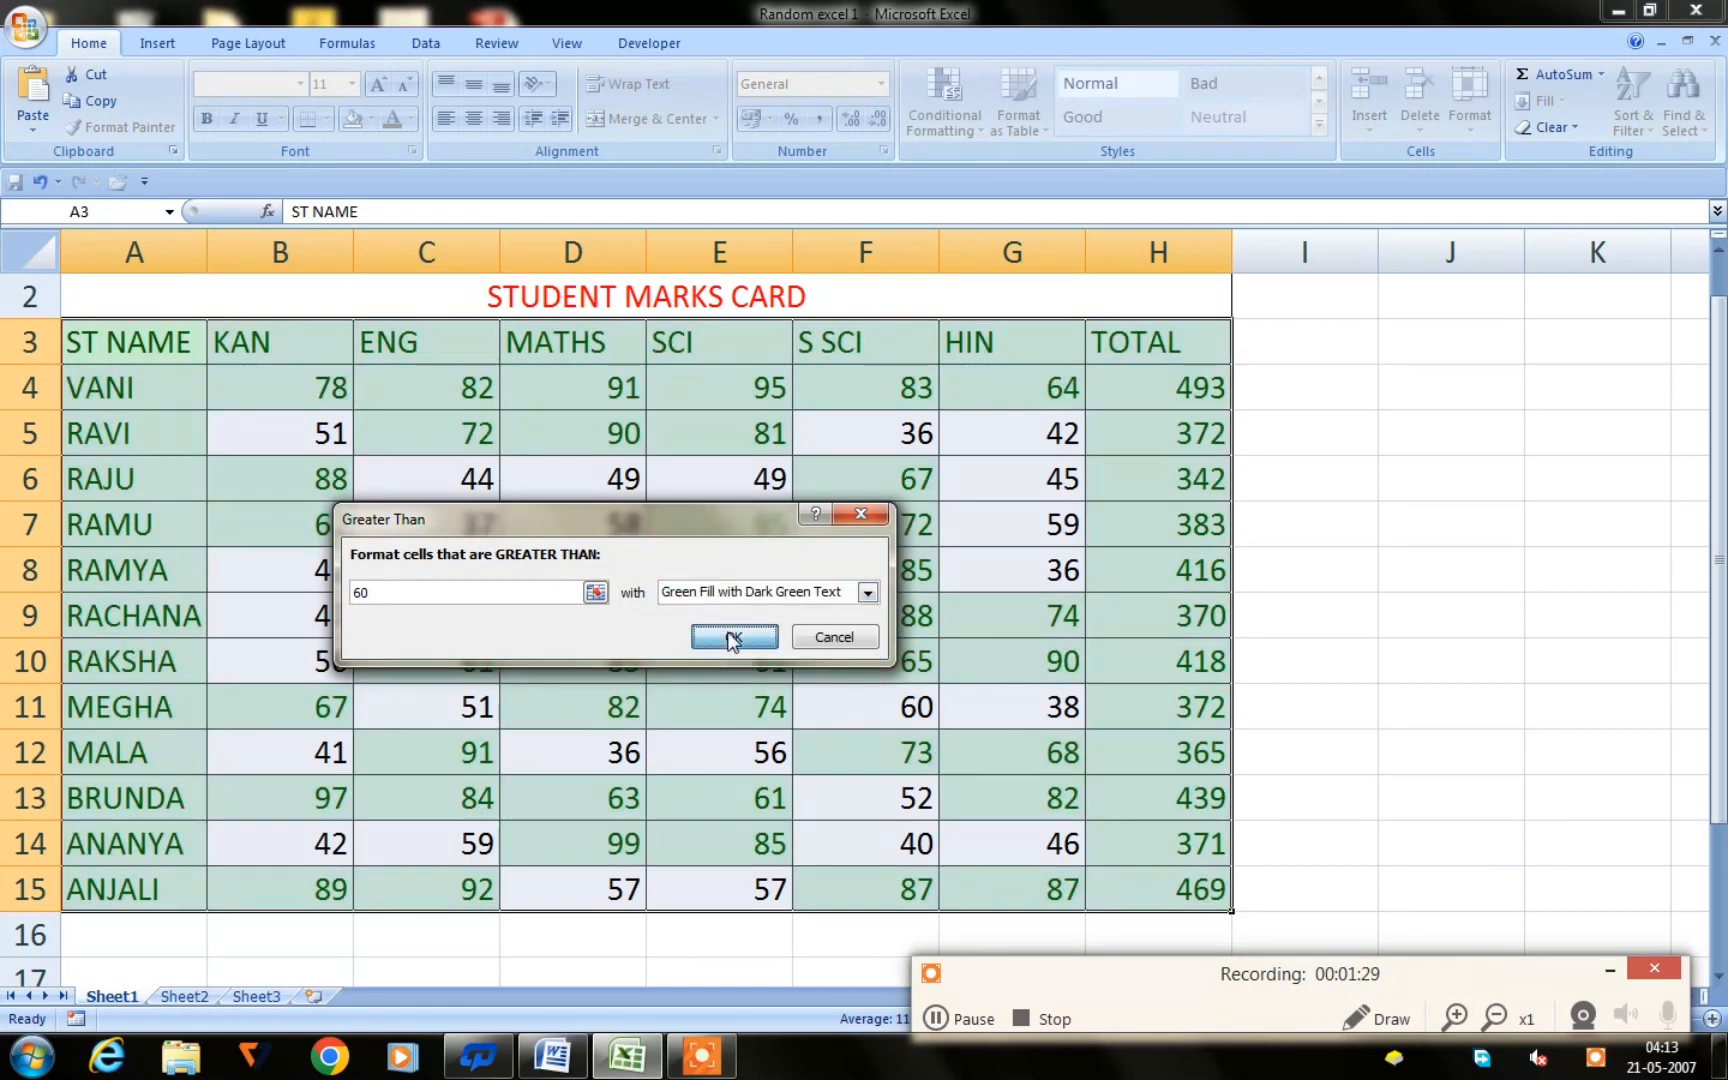
{"action": "left_click", "coordinate": [1415, 420]}
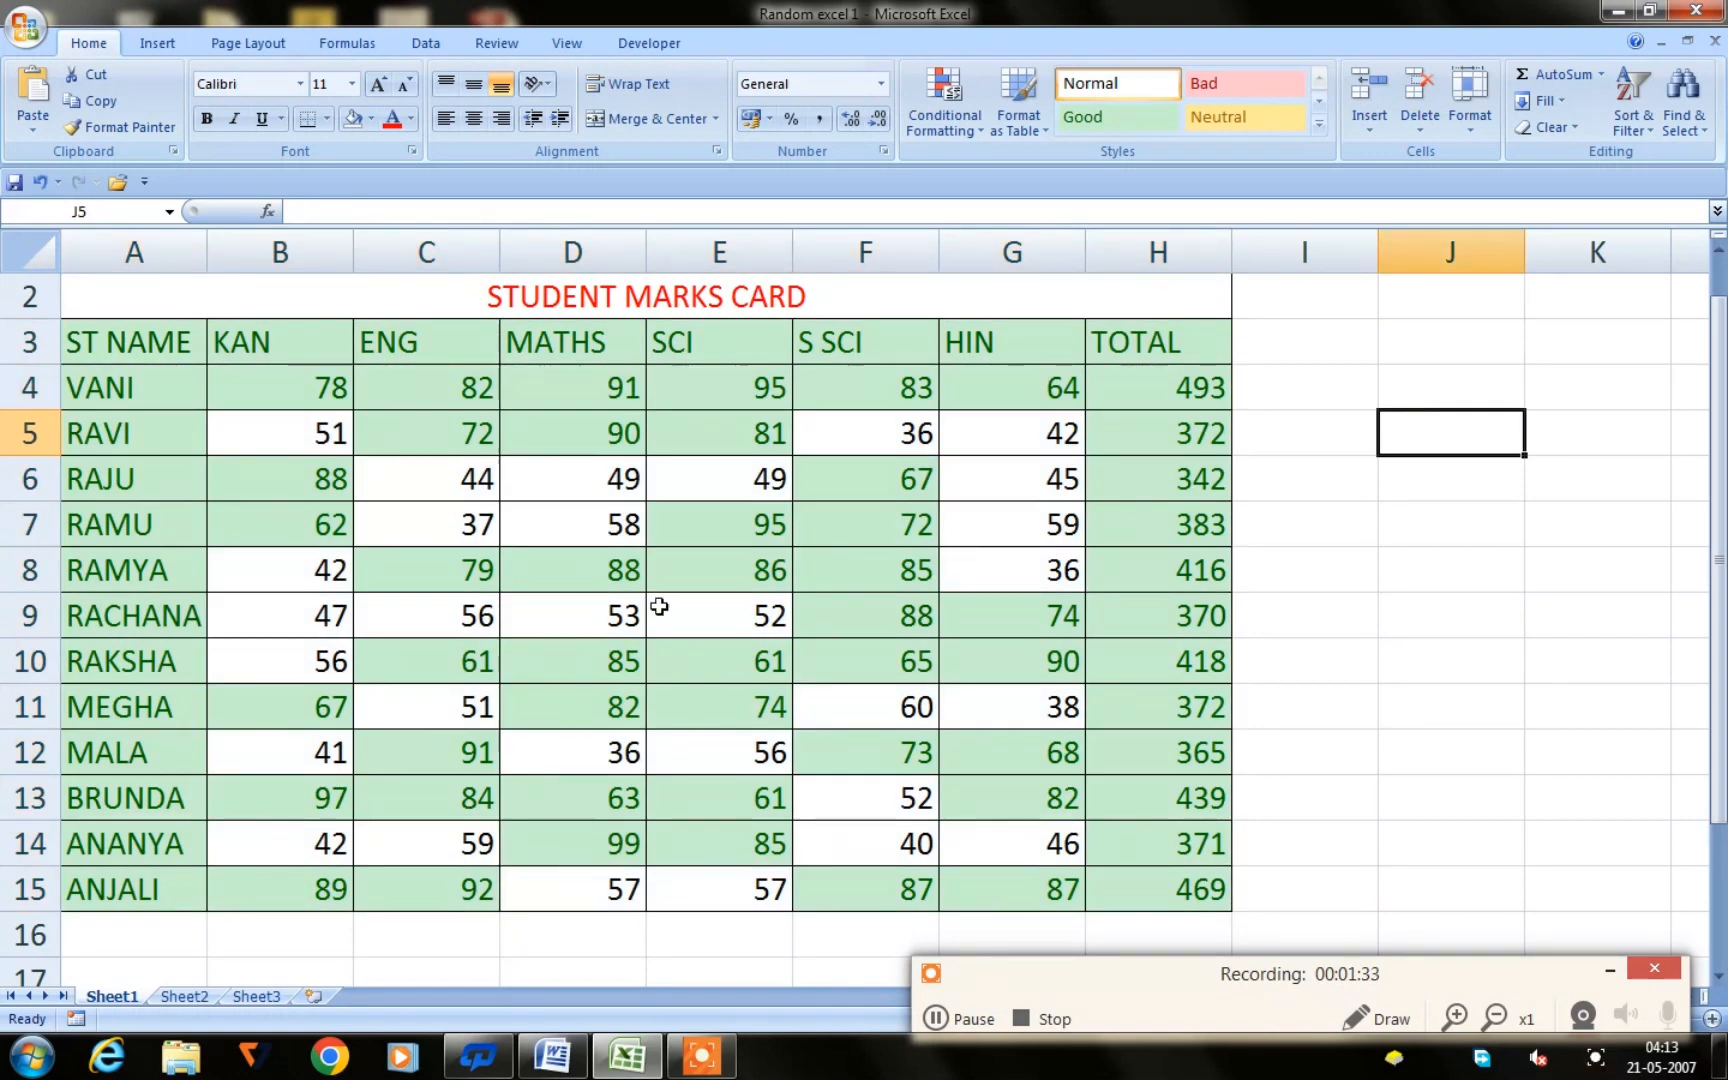
- Highlight values less than 60 in B4:H15 with Light Red Fill with Dark Red Text
{"action": "left_click_drag", "start_coordinate": [264, 394], "coordinate": [1182, 899]}
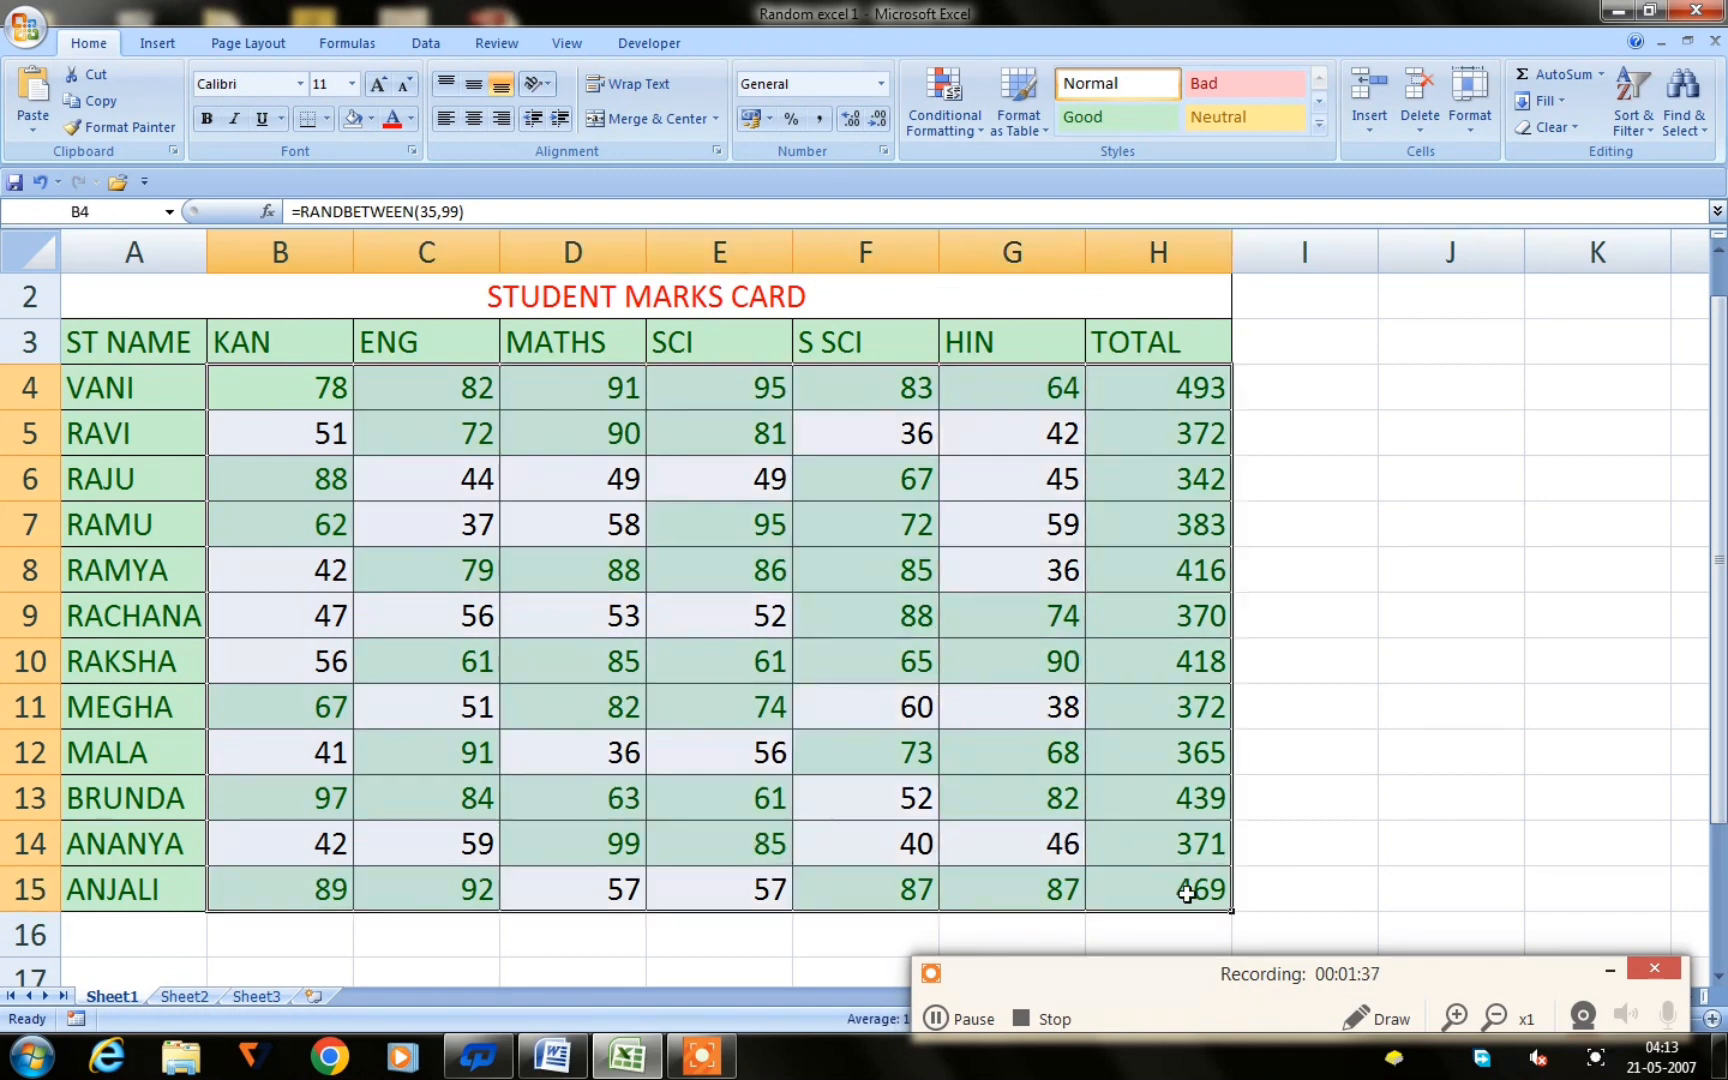
{"action": "left_click", "coordinate": [946, 122]}
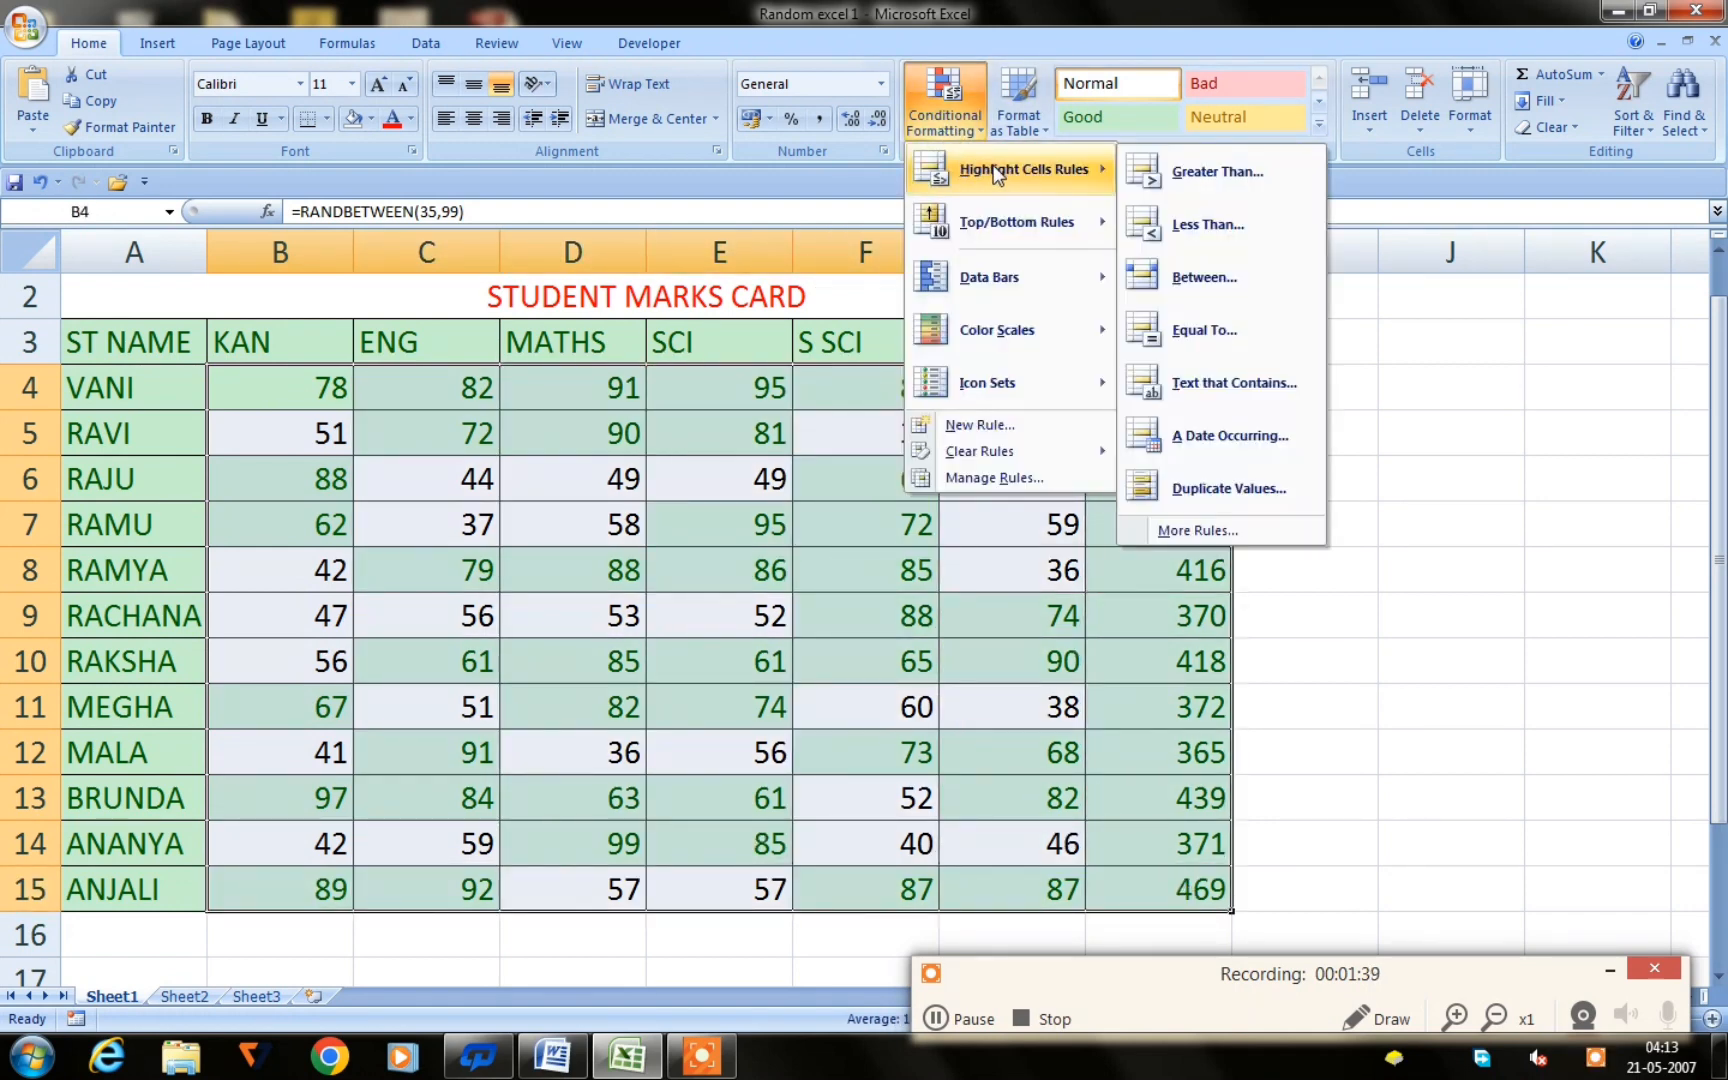
{"action": "left_click", "coordinate": [1203, 228]}
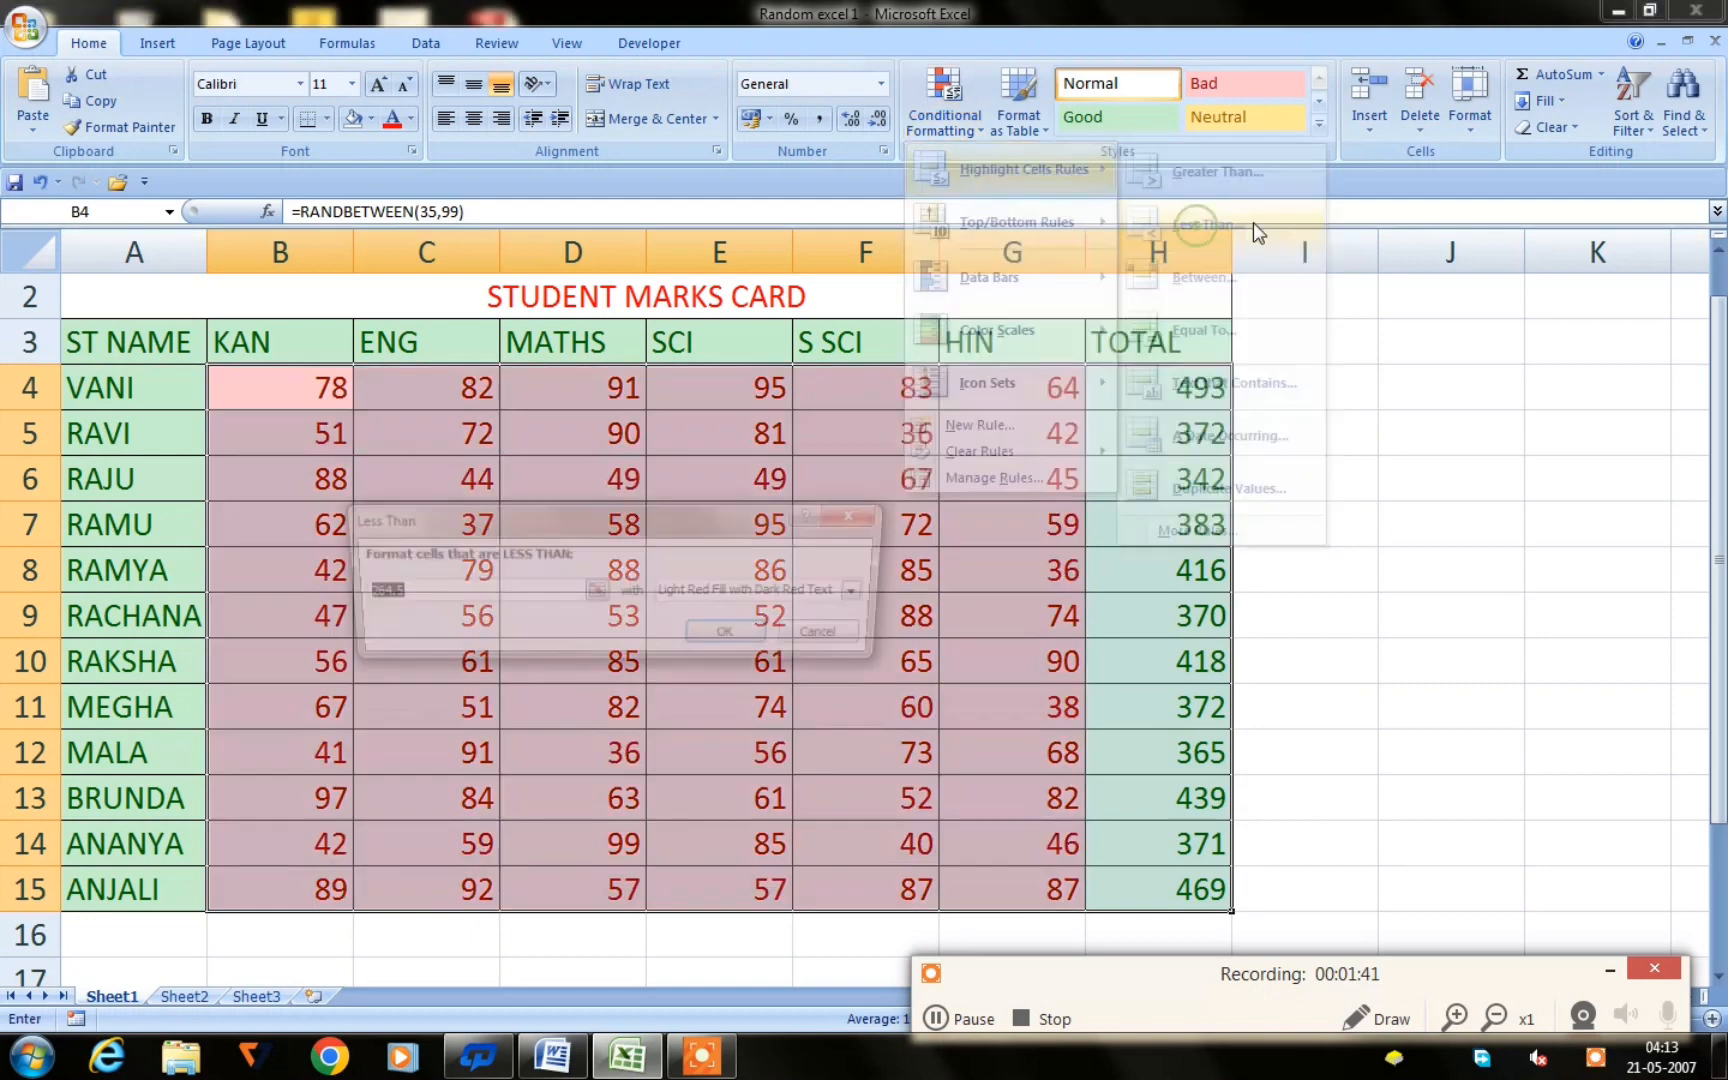
{"action": "left_click", "coordinate": [399, 591]}
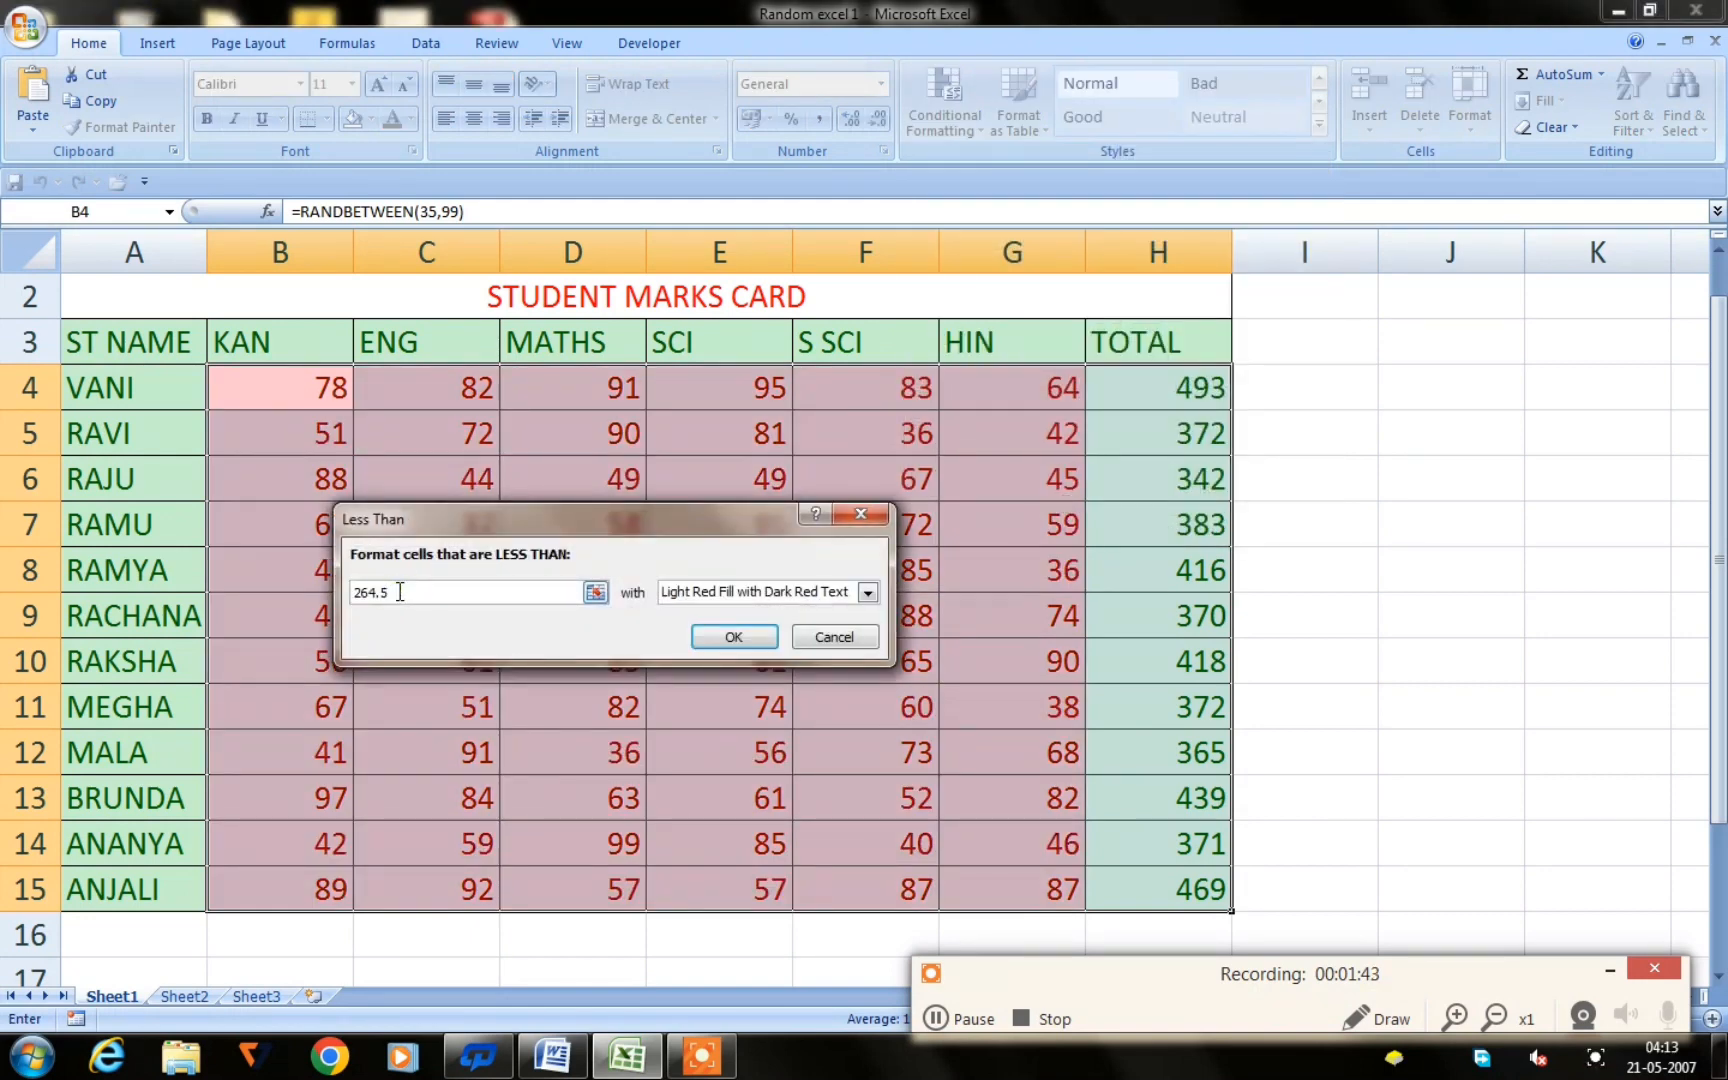
{"action": "key", "text": "BackSpace"}
{"action": "key", "text": "BackSpace"}
{"action": "key", "text": "BackSpace"}
{"action": "key", "text": "BackSpace"}
{"action": "key", "text": "BackSpace"}
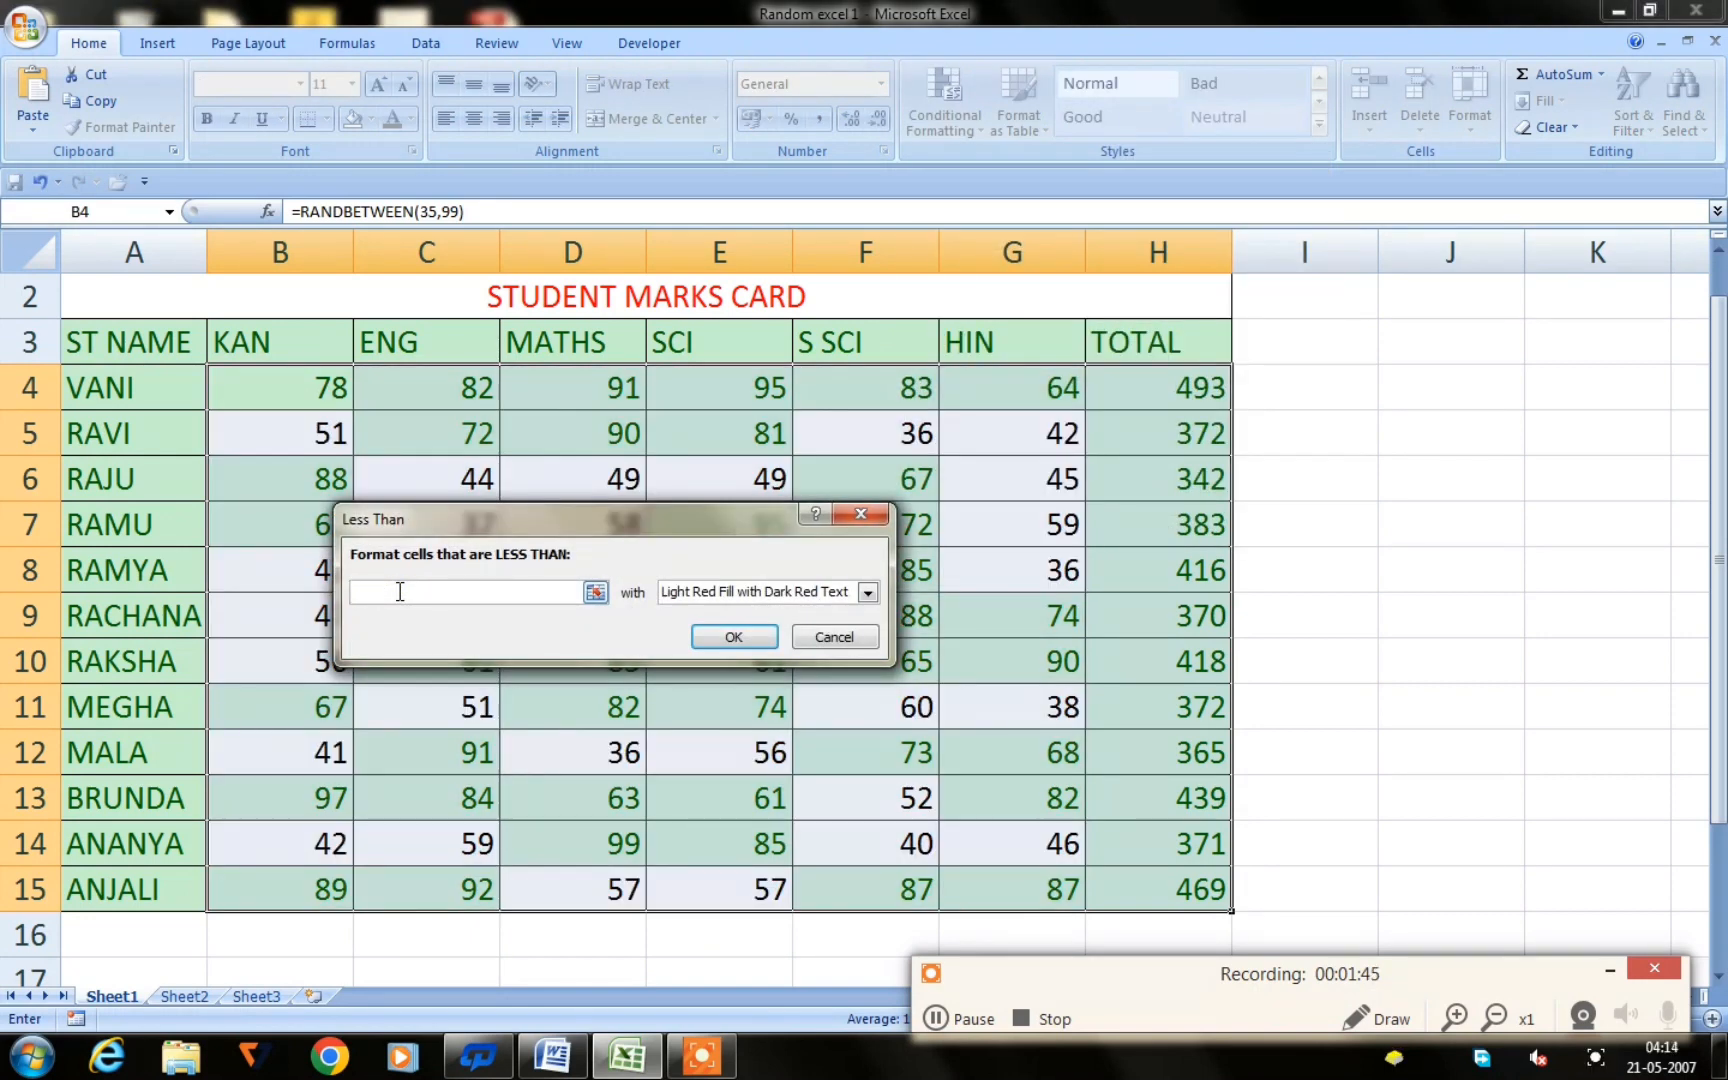
{"action": "type", "text": "60"}
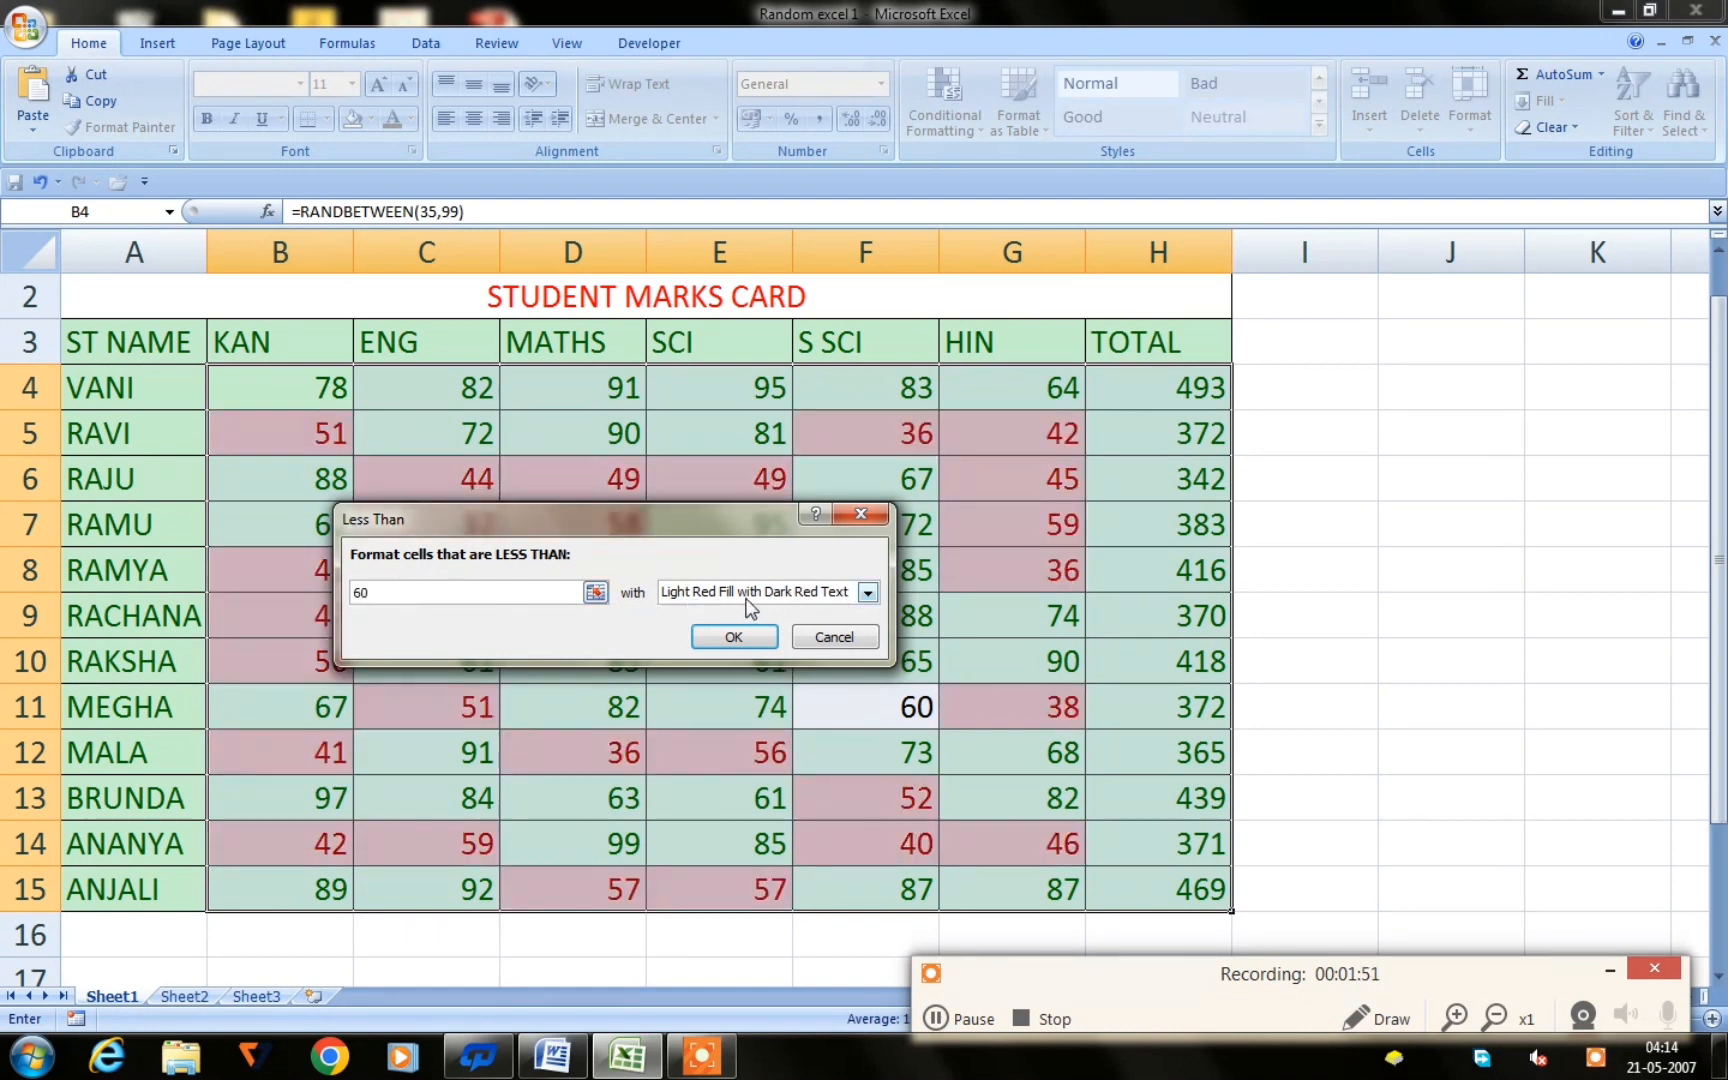
{"action": "left_click", "coordinate": [733, 636]}
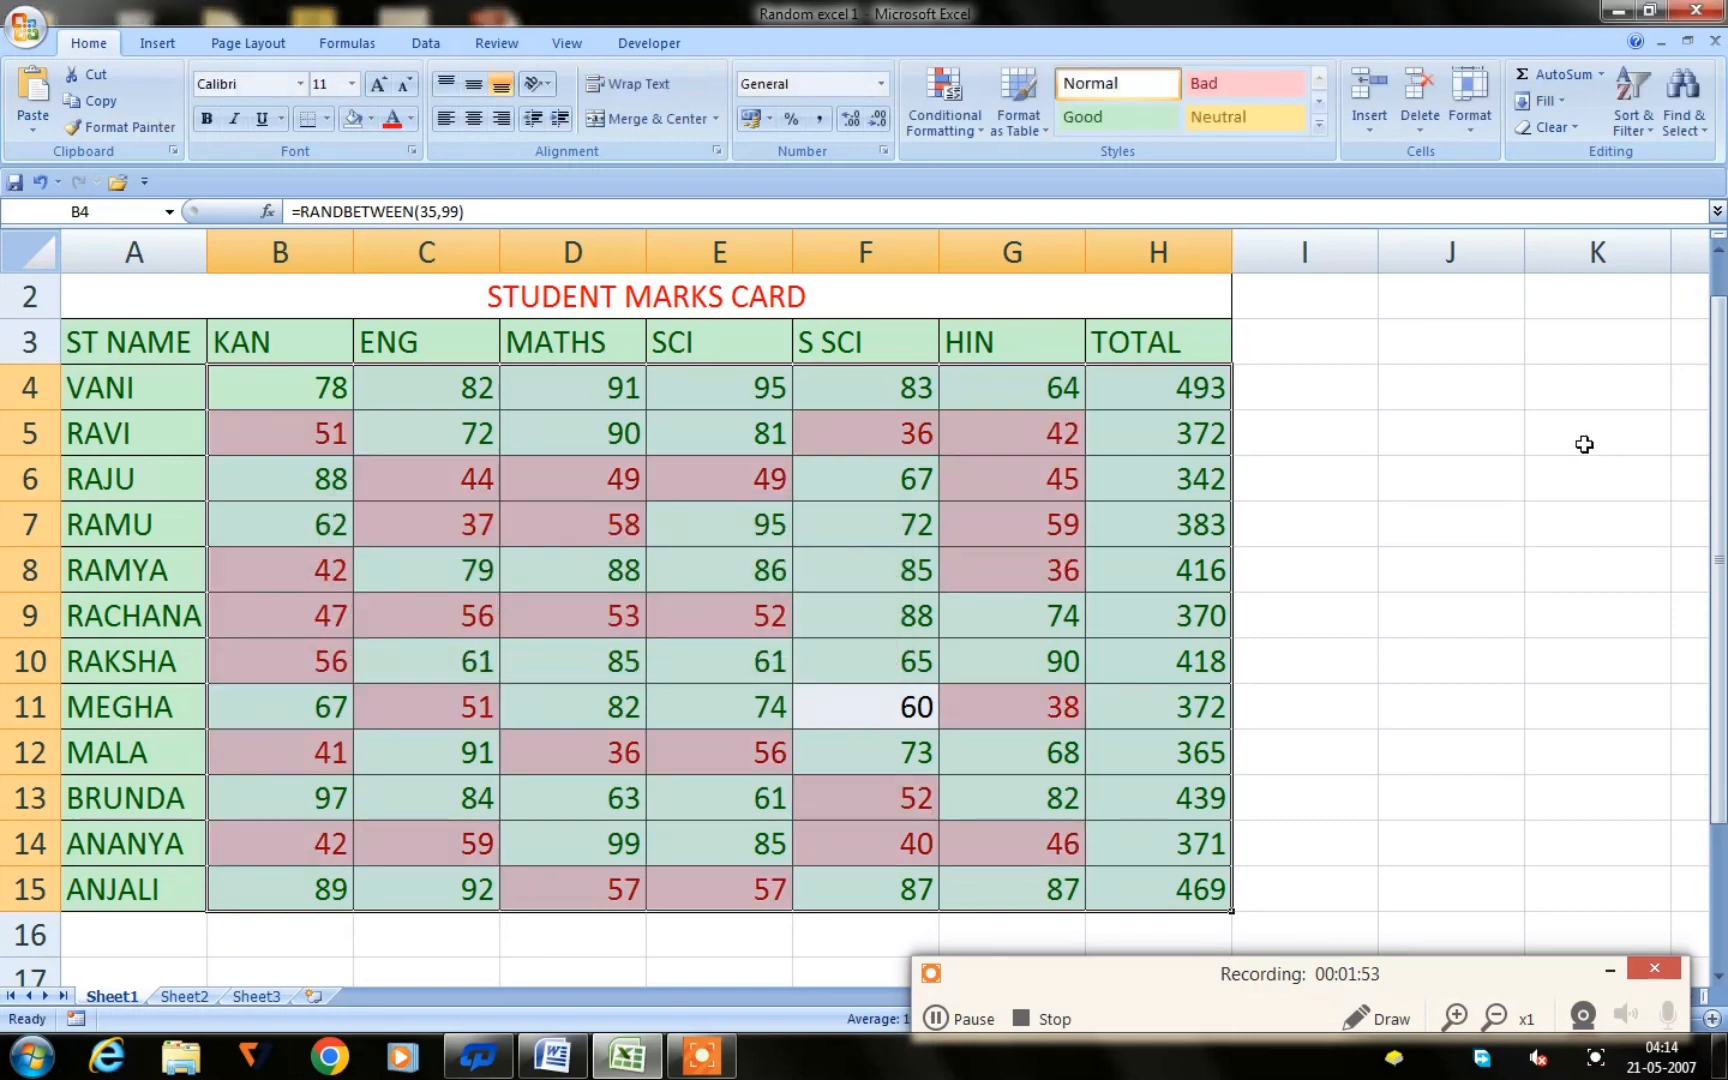
{"action": "left_click", "coordinate": [1500, 465]}
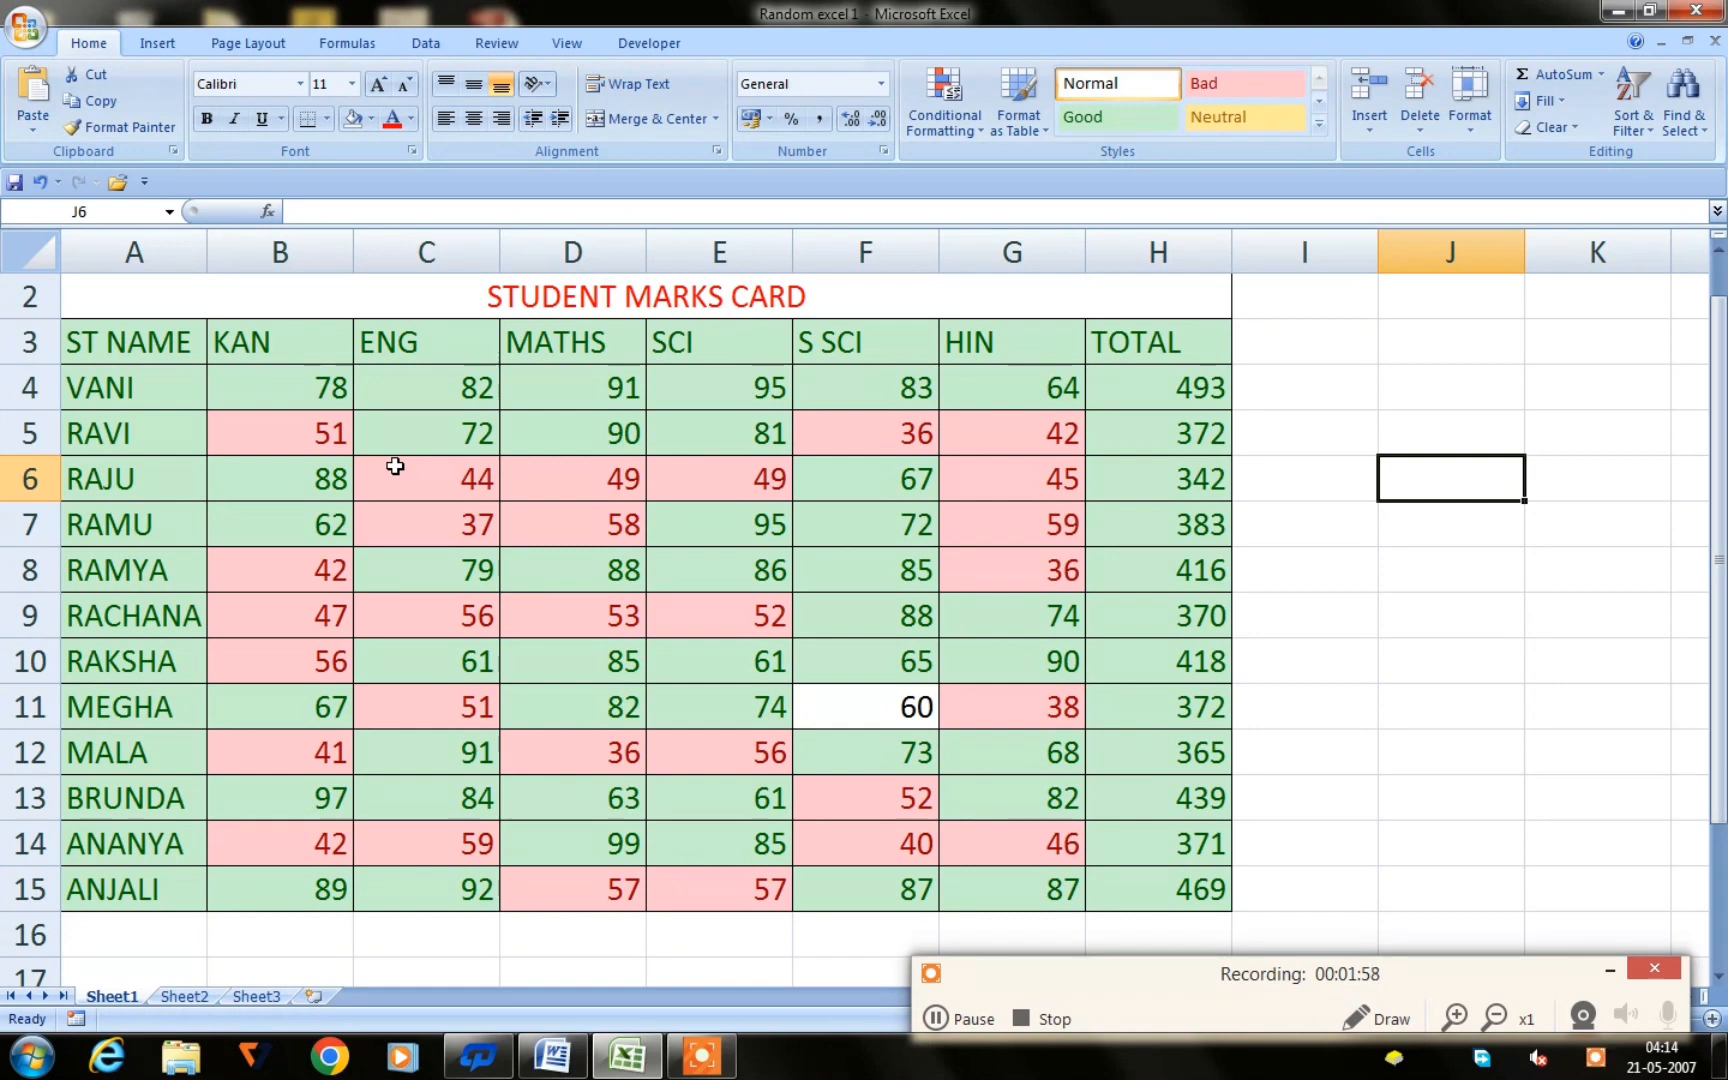
- Set up a Between highlight rule for B4:H15 with limits 90 and 250
{"action": "left_click_drag", "start_coordinate": [253, 379], "coordinate": [1125, 888]}
{"action": "left_click", "coordinate": [934, 93]}
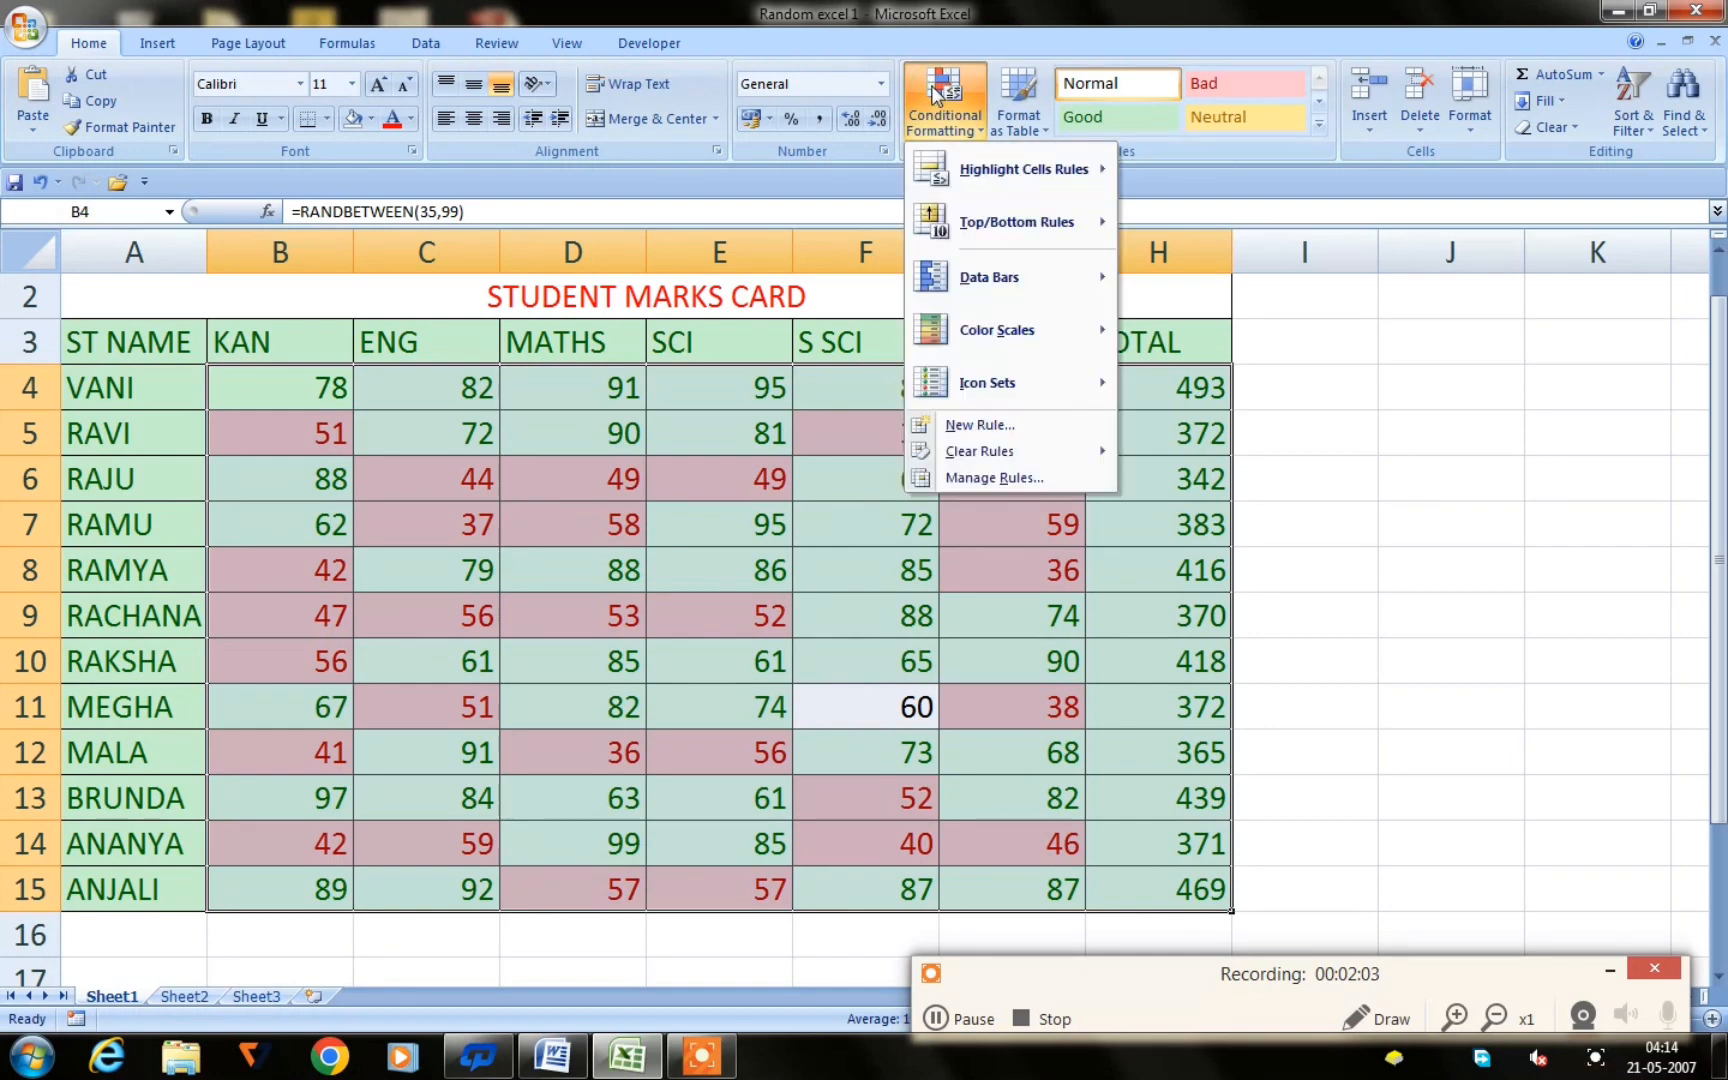
{"action": "mouse_move", "coordinate": [1020, 169]}
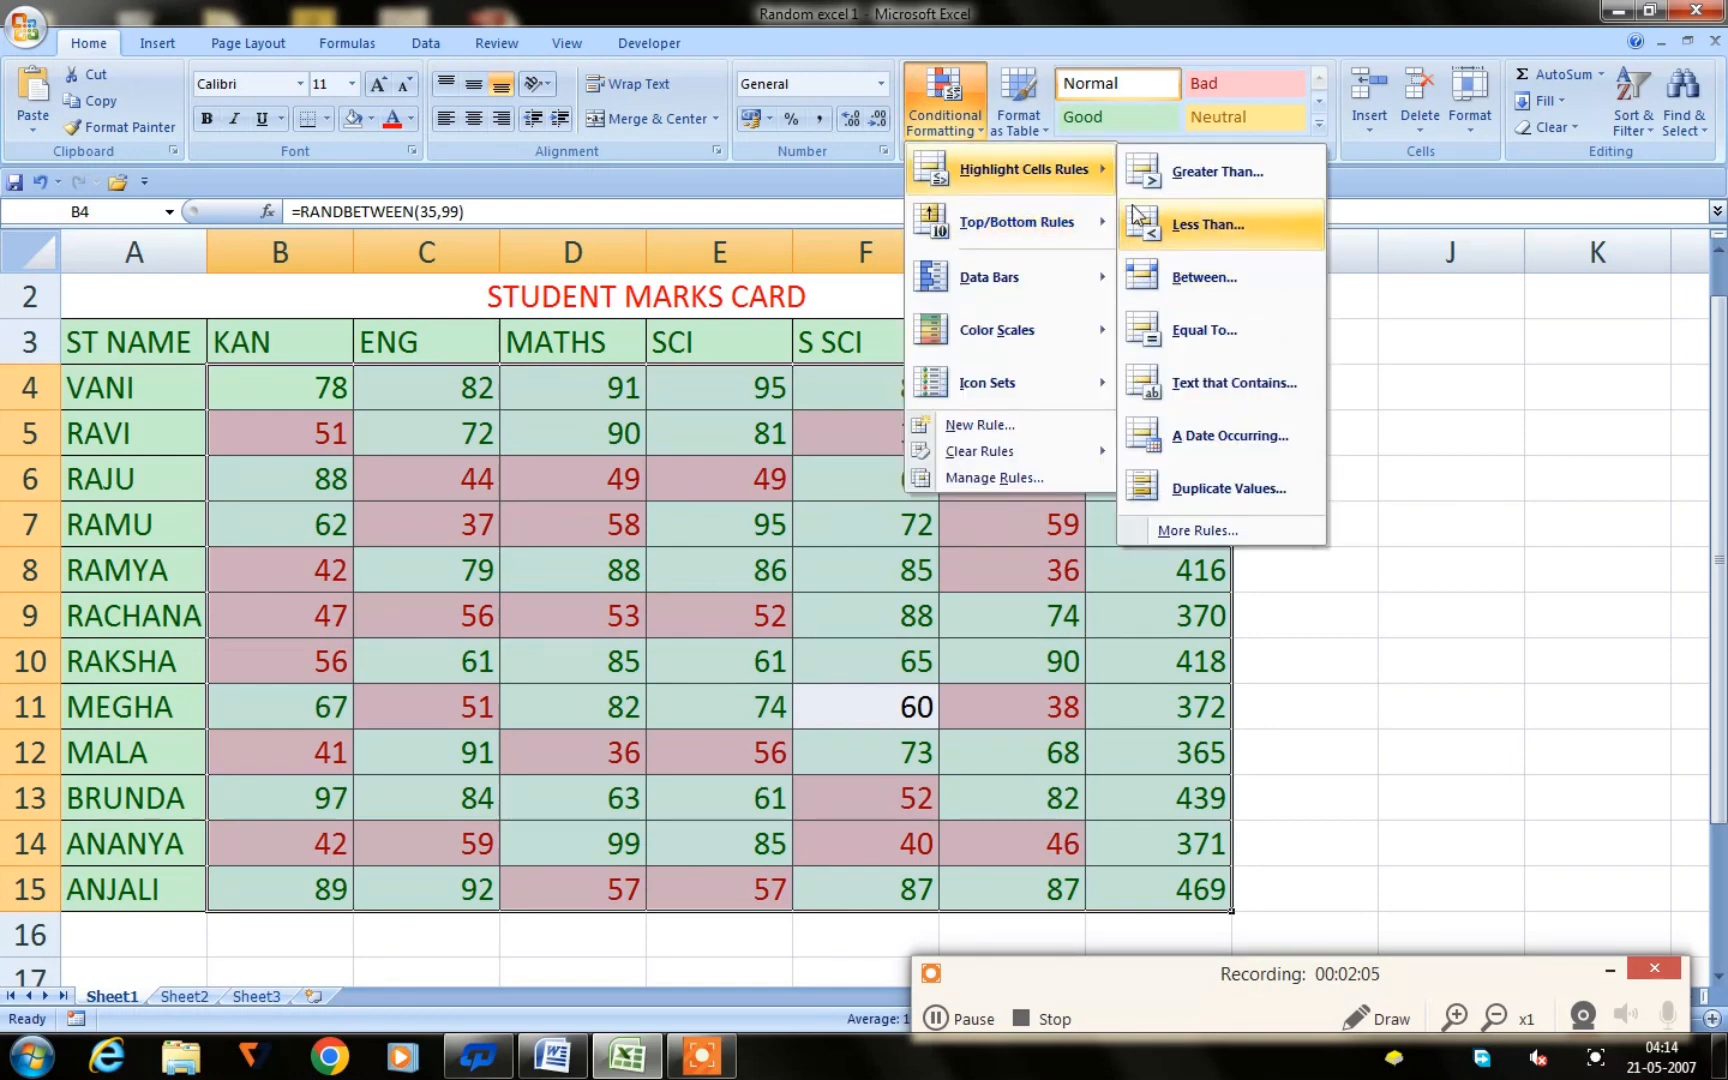
{"action": "left_click", "coordinate": [1238, 278]}
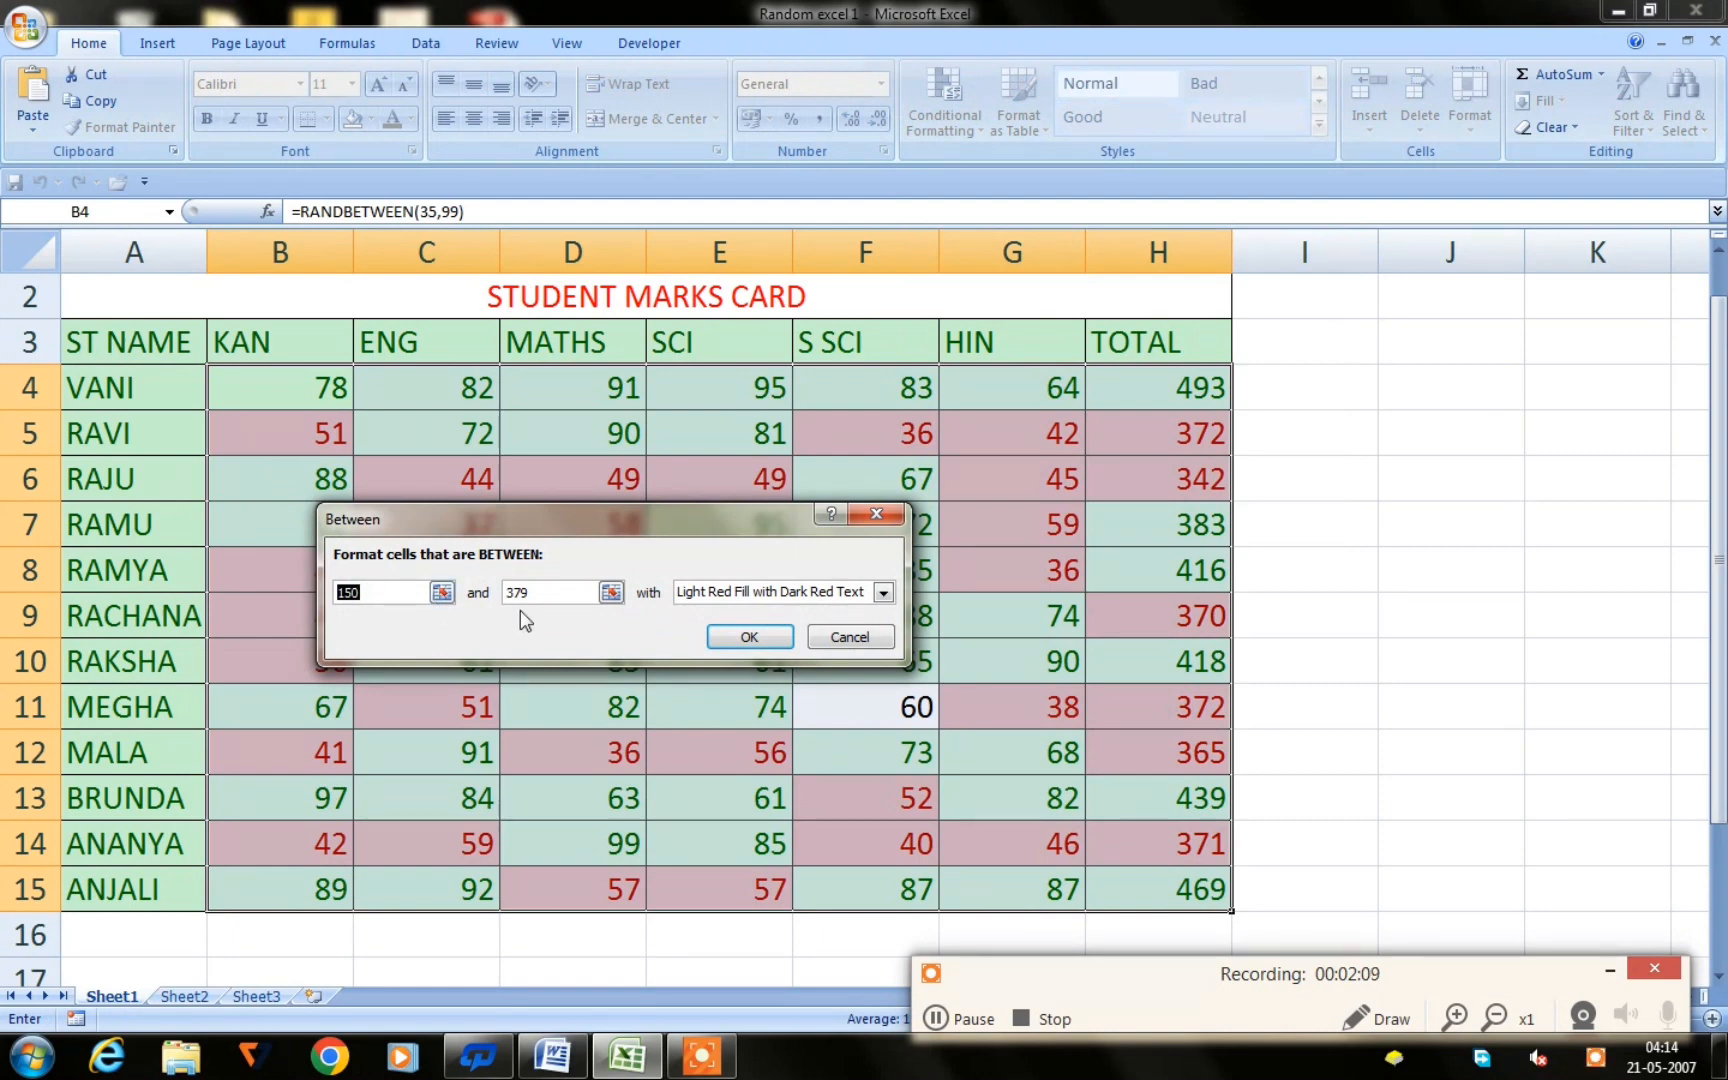
{"action": "left_click", "coordinate": [373, 592]}
{"action": "key", "text": "BackSpace"}
{"action": "key", "text": "BackSpace"}
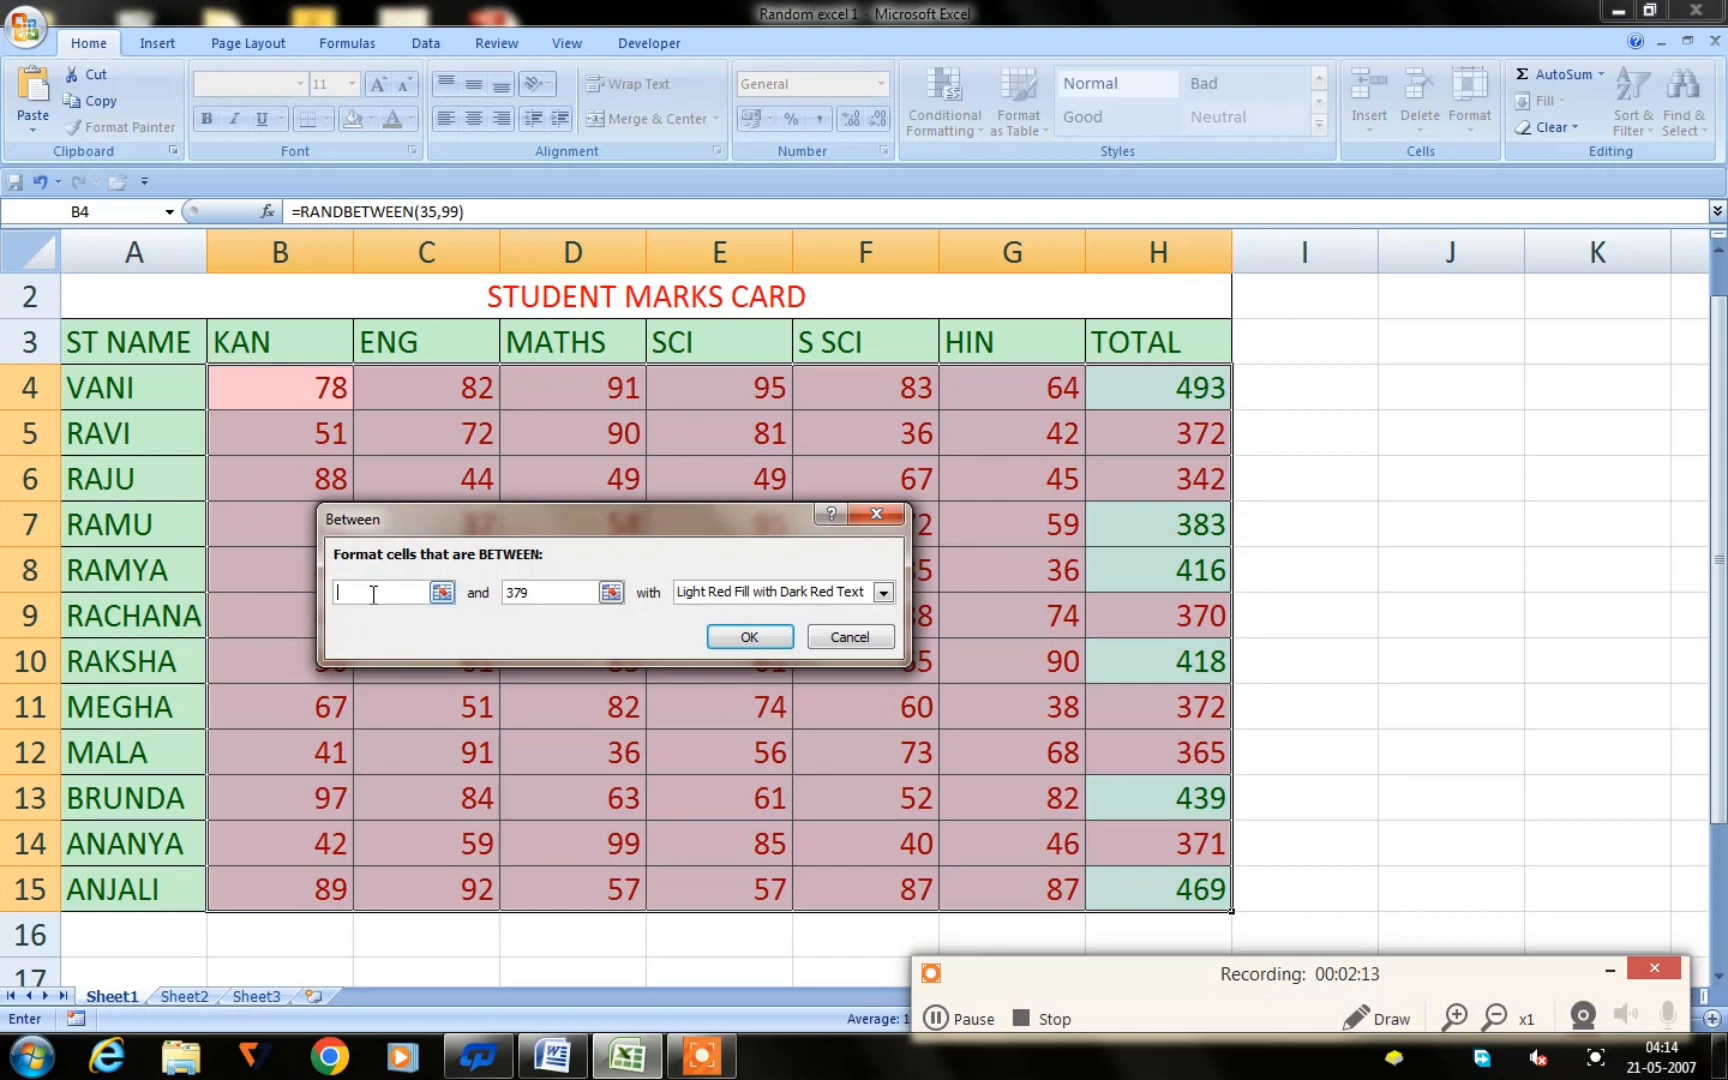
{"action": "type", "text": "90"}
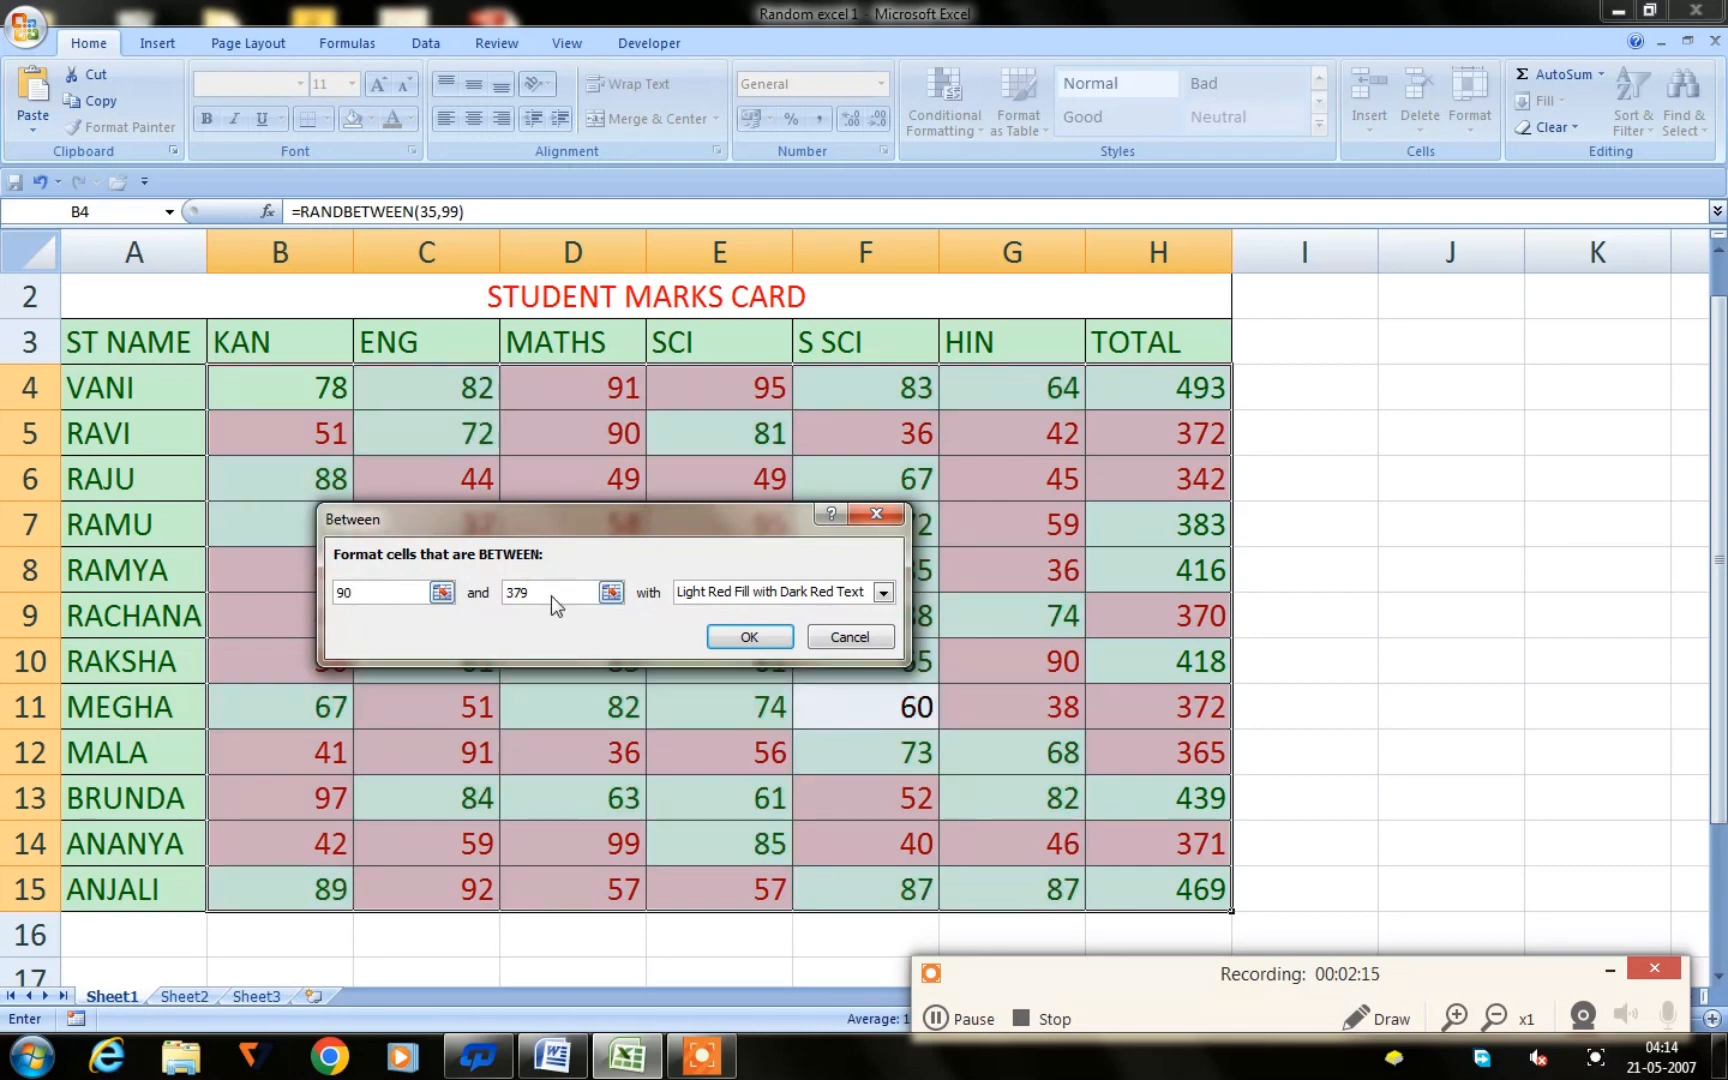
{"action": "key", "text": "BackSpace"}
{"action": "key", "text": "BackSpace"}
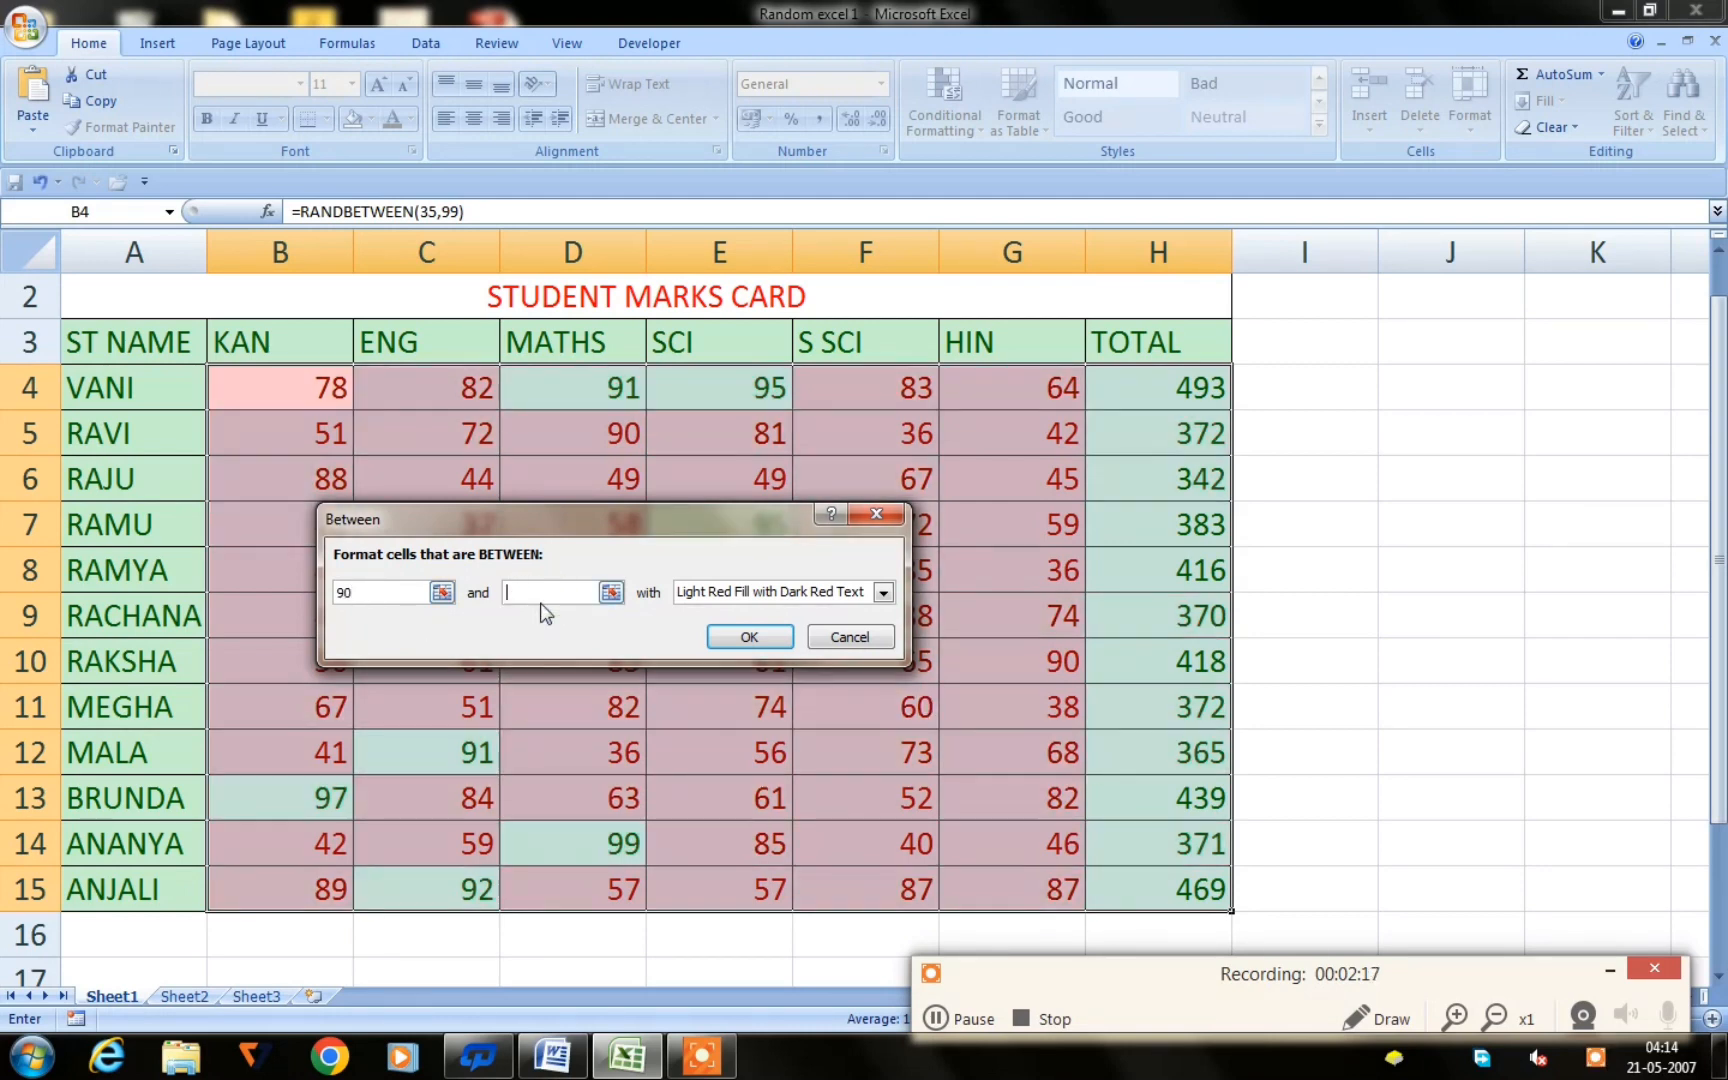
{"action": "type", "text": "250"}
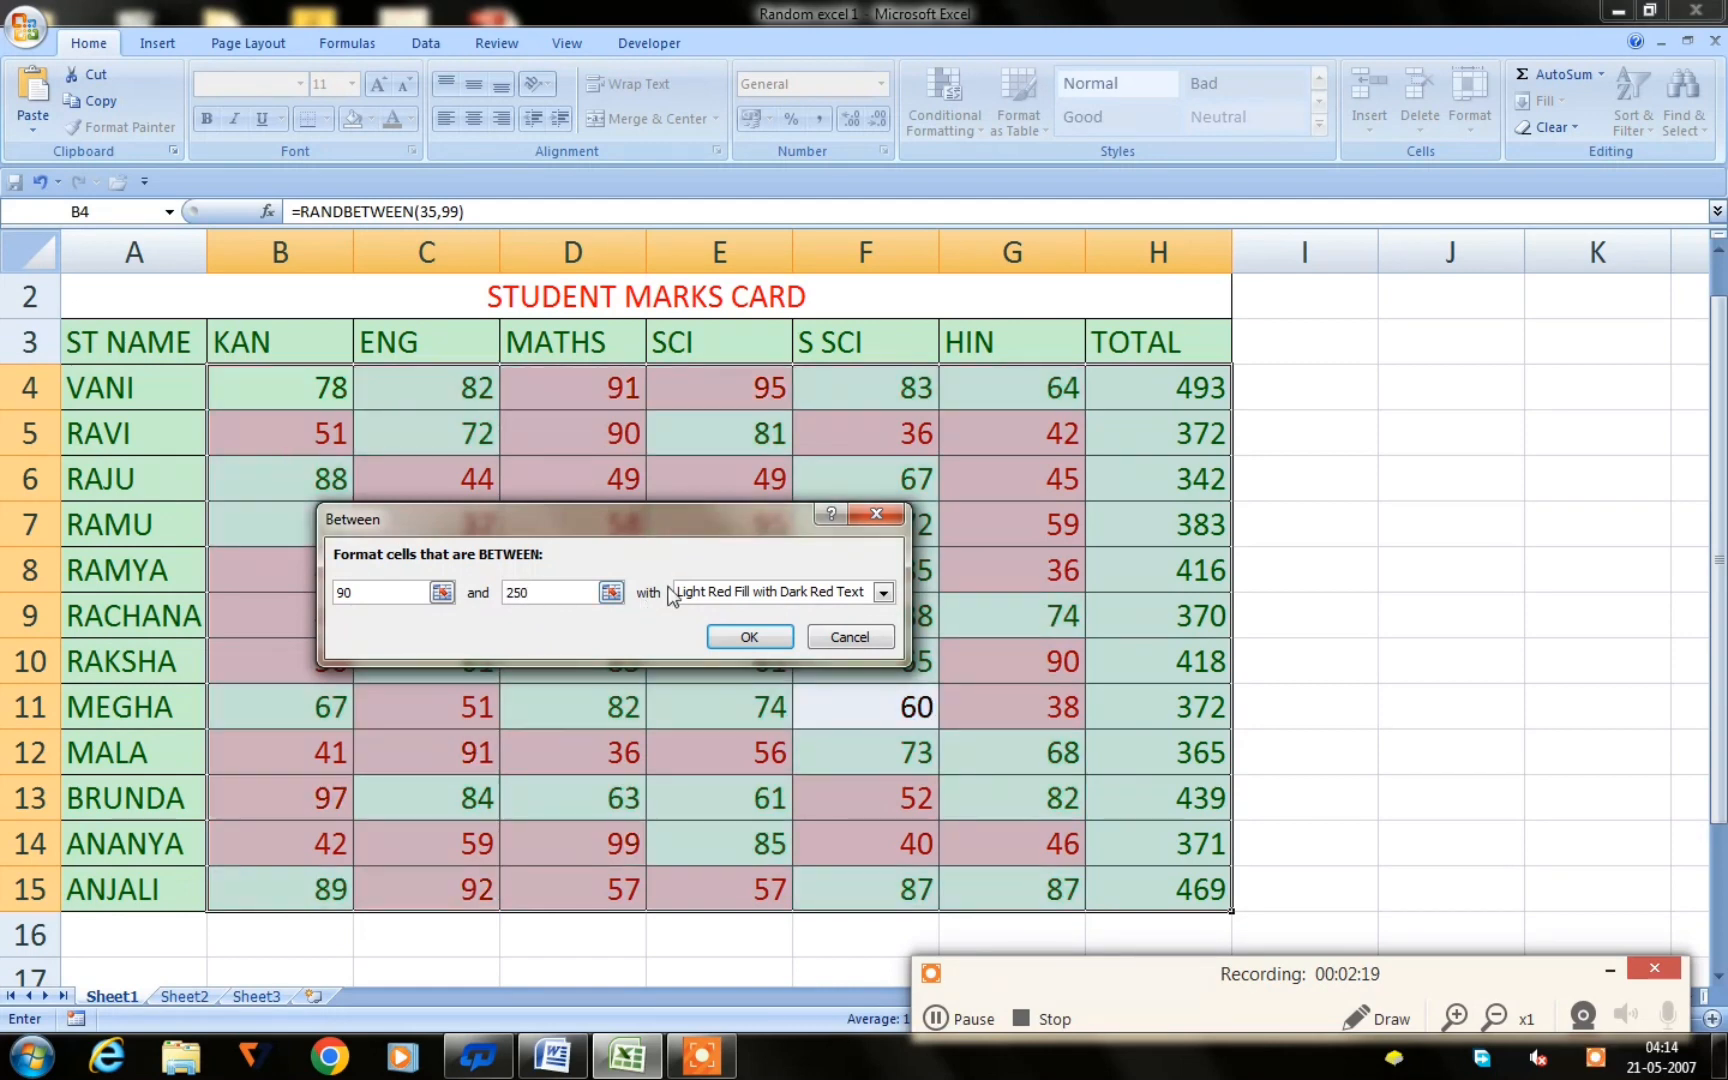
- Give the Between rule the Yellow Fill with Dark Yellow Text format and apply it
{"action": "left_click", "coordinate": [878, 592]}
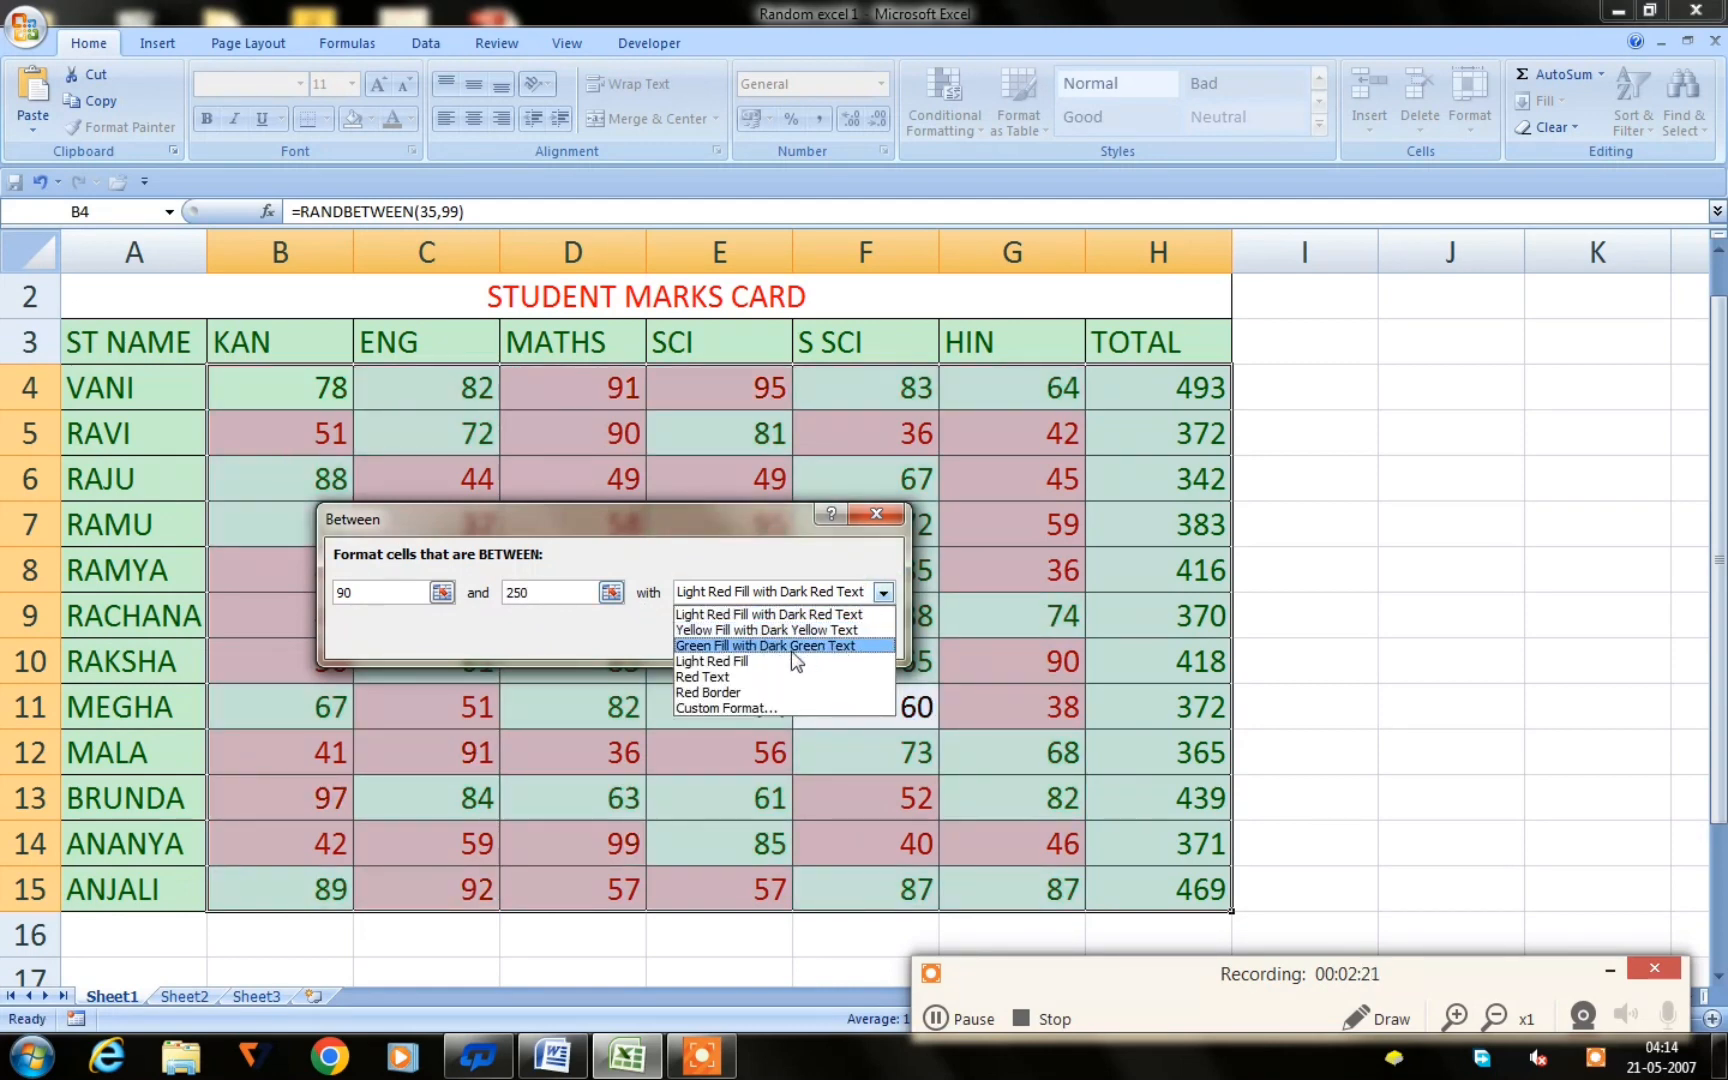
{"action": "left_click", "coordinate": [770, 629]}
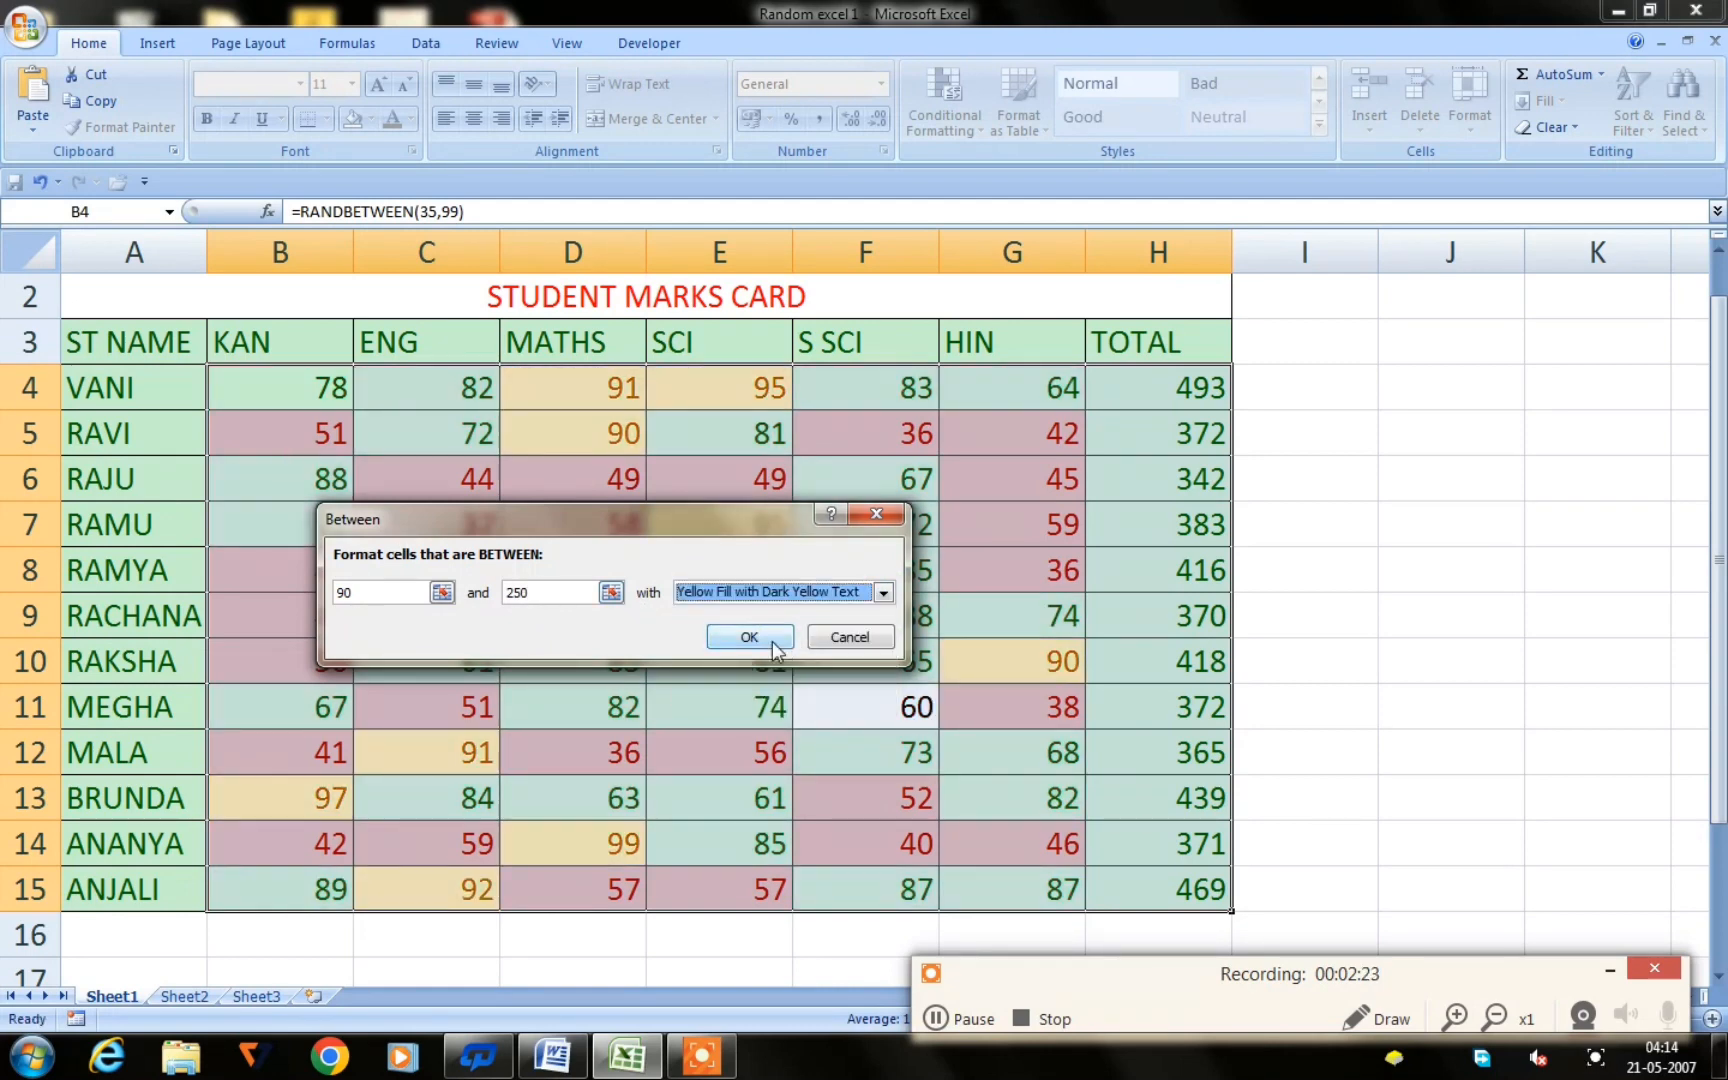
{"action": "left_click", "coordinate": [759, 646]}
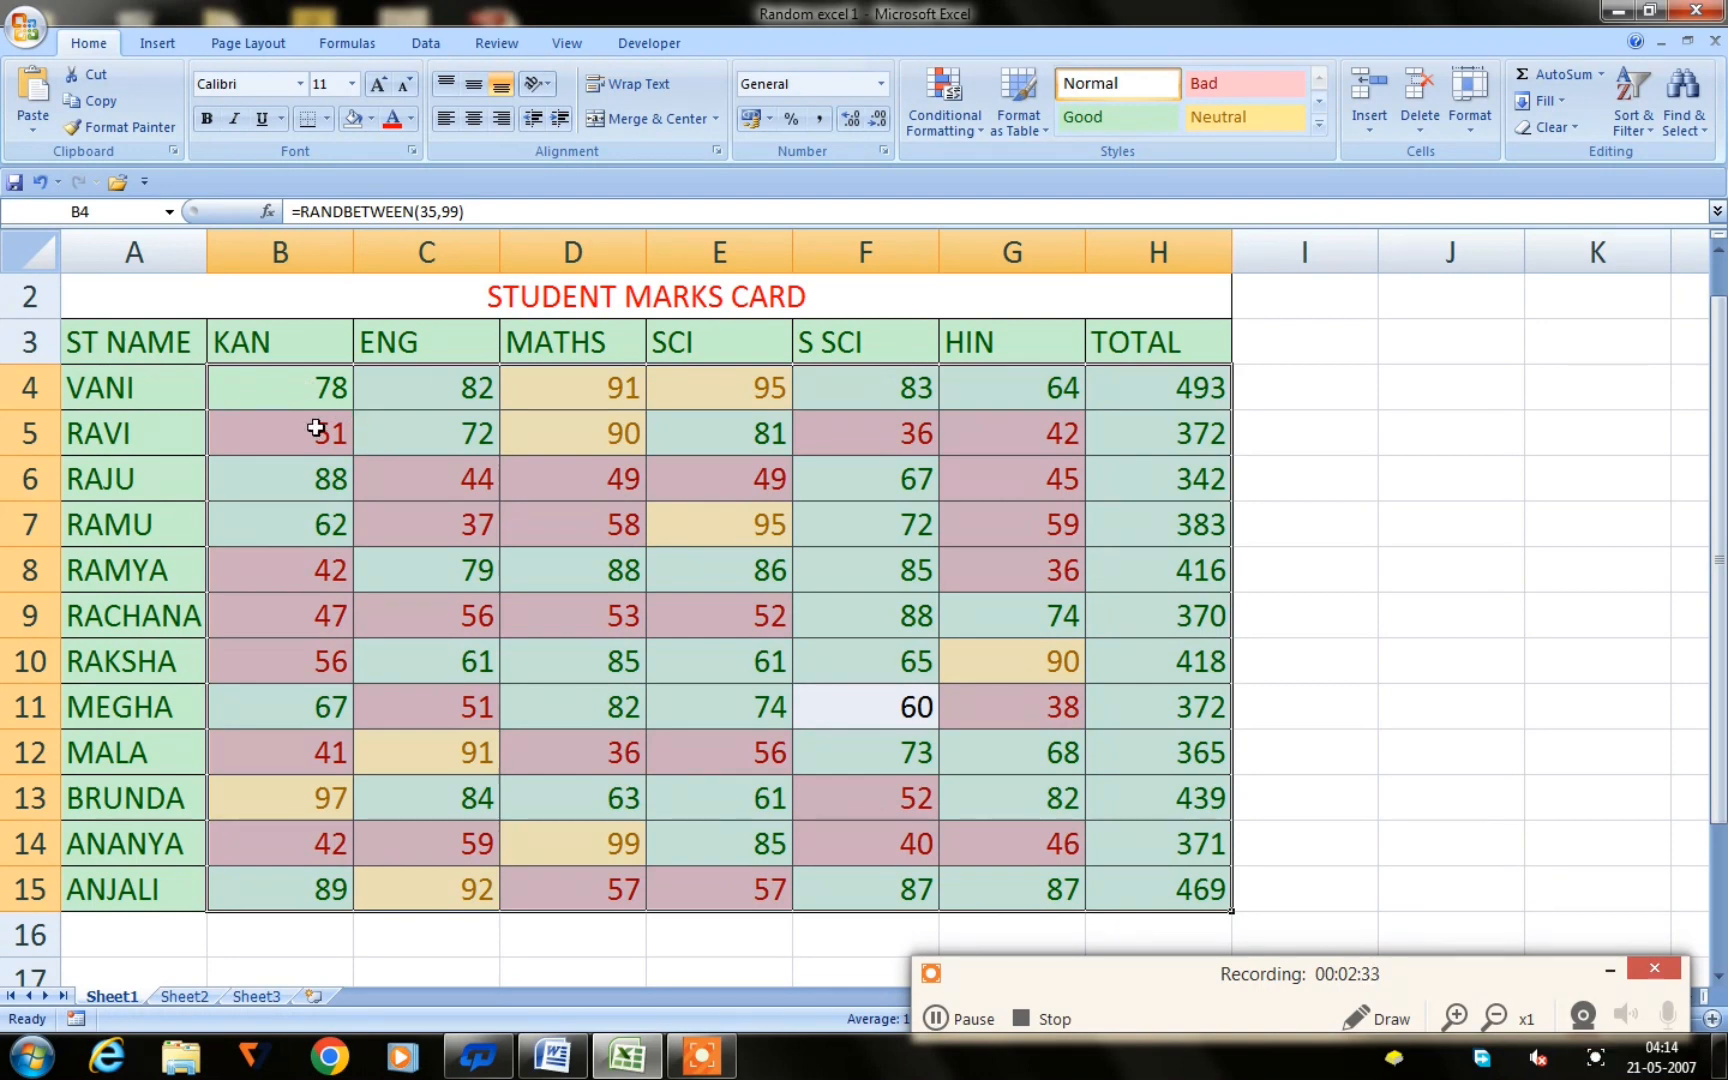
- Highlight student names in A4:A15 that contain the text "r" with Light Red Fill with Dark Red Text
{"action": "left_click", "coordinate": [127, 380]}
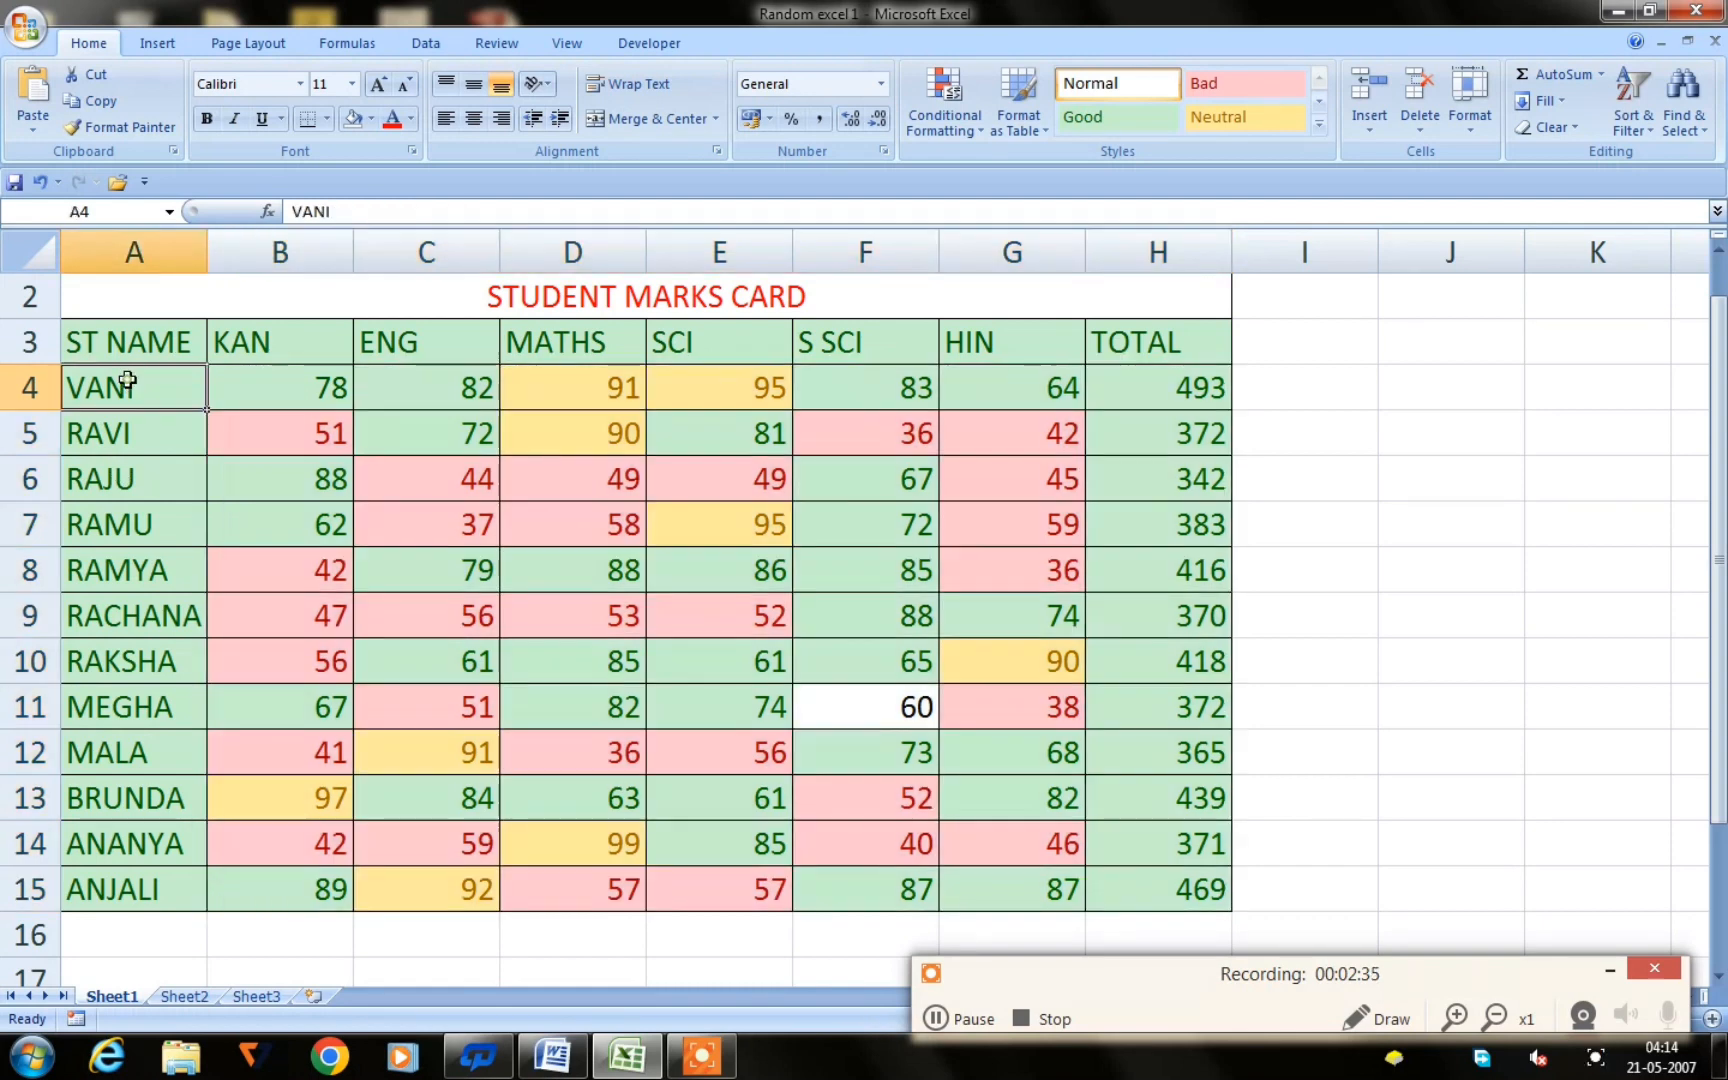
{"action": "left_click_drag", "start_coordinate": [127, 380], "coordinate": [148, 886]}
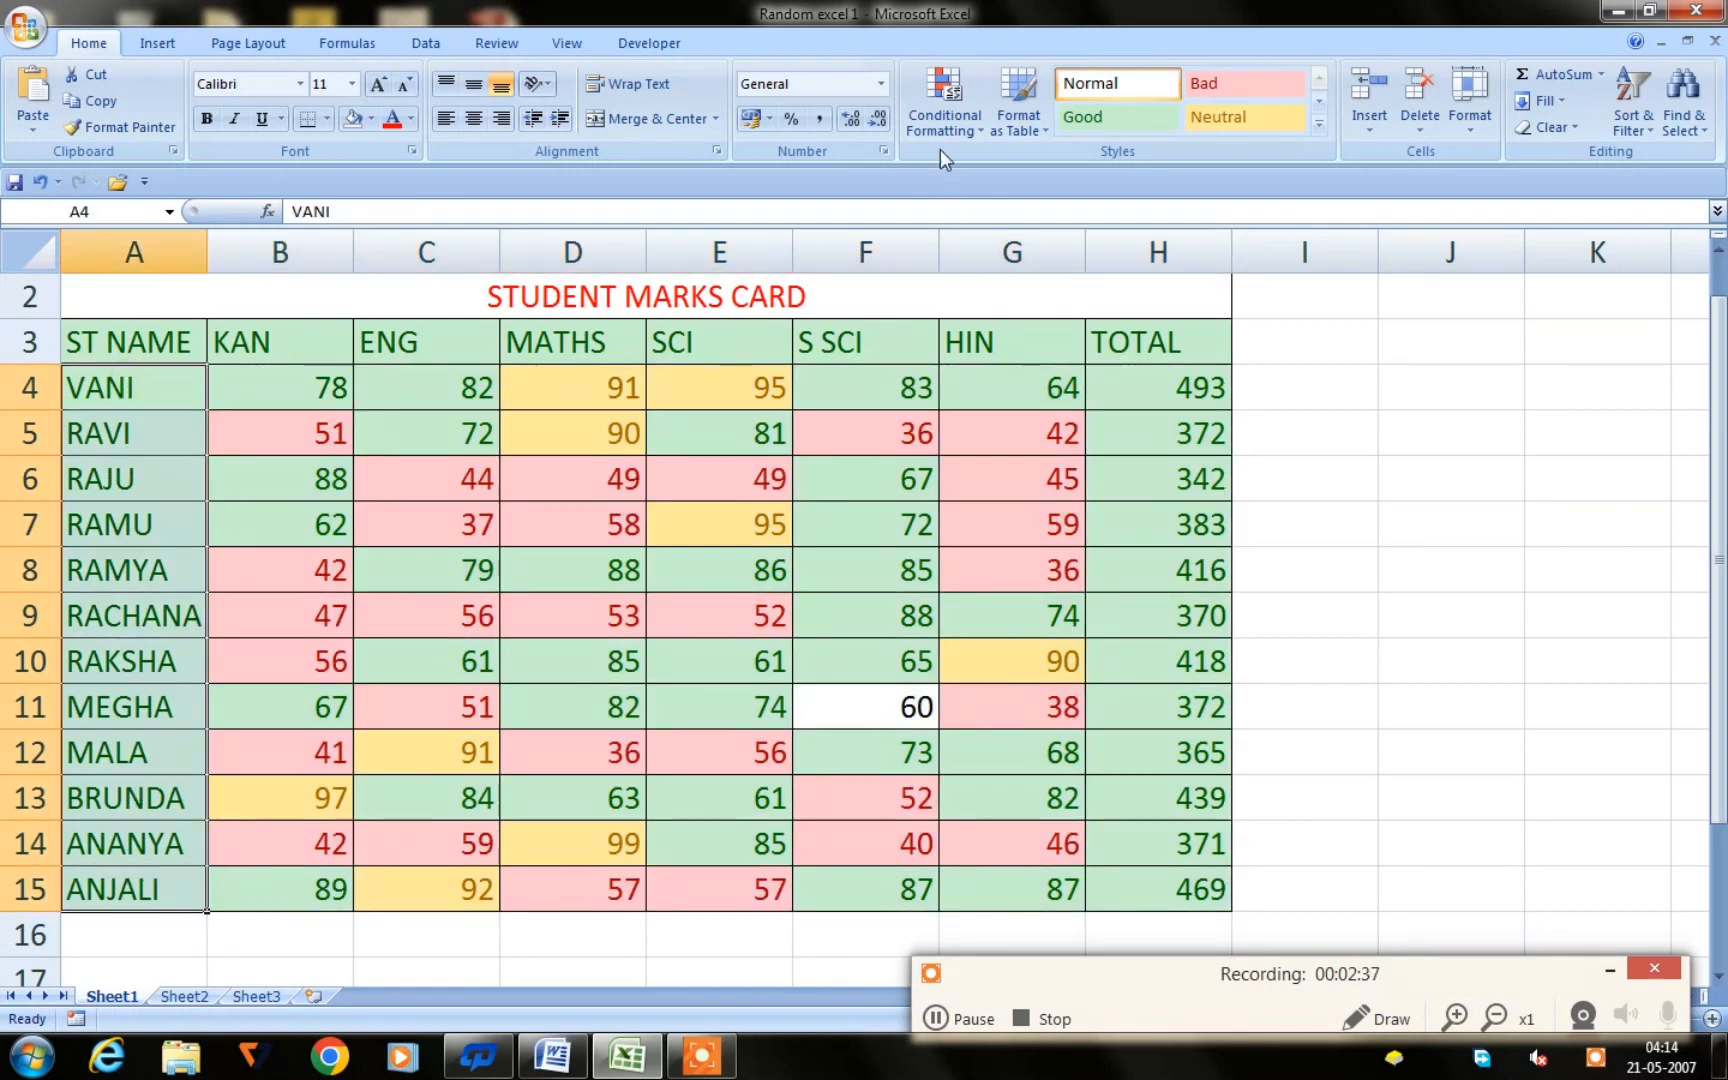
{"action": "left_click", "coordinate": [940, 126]}
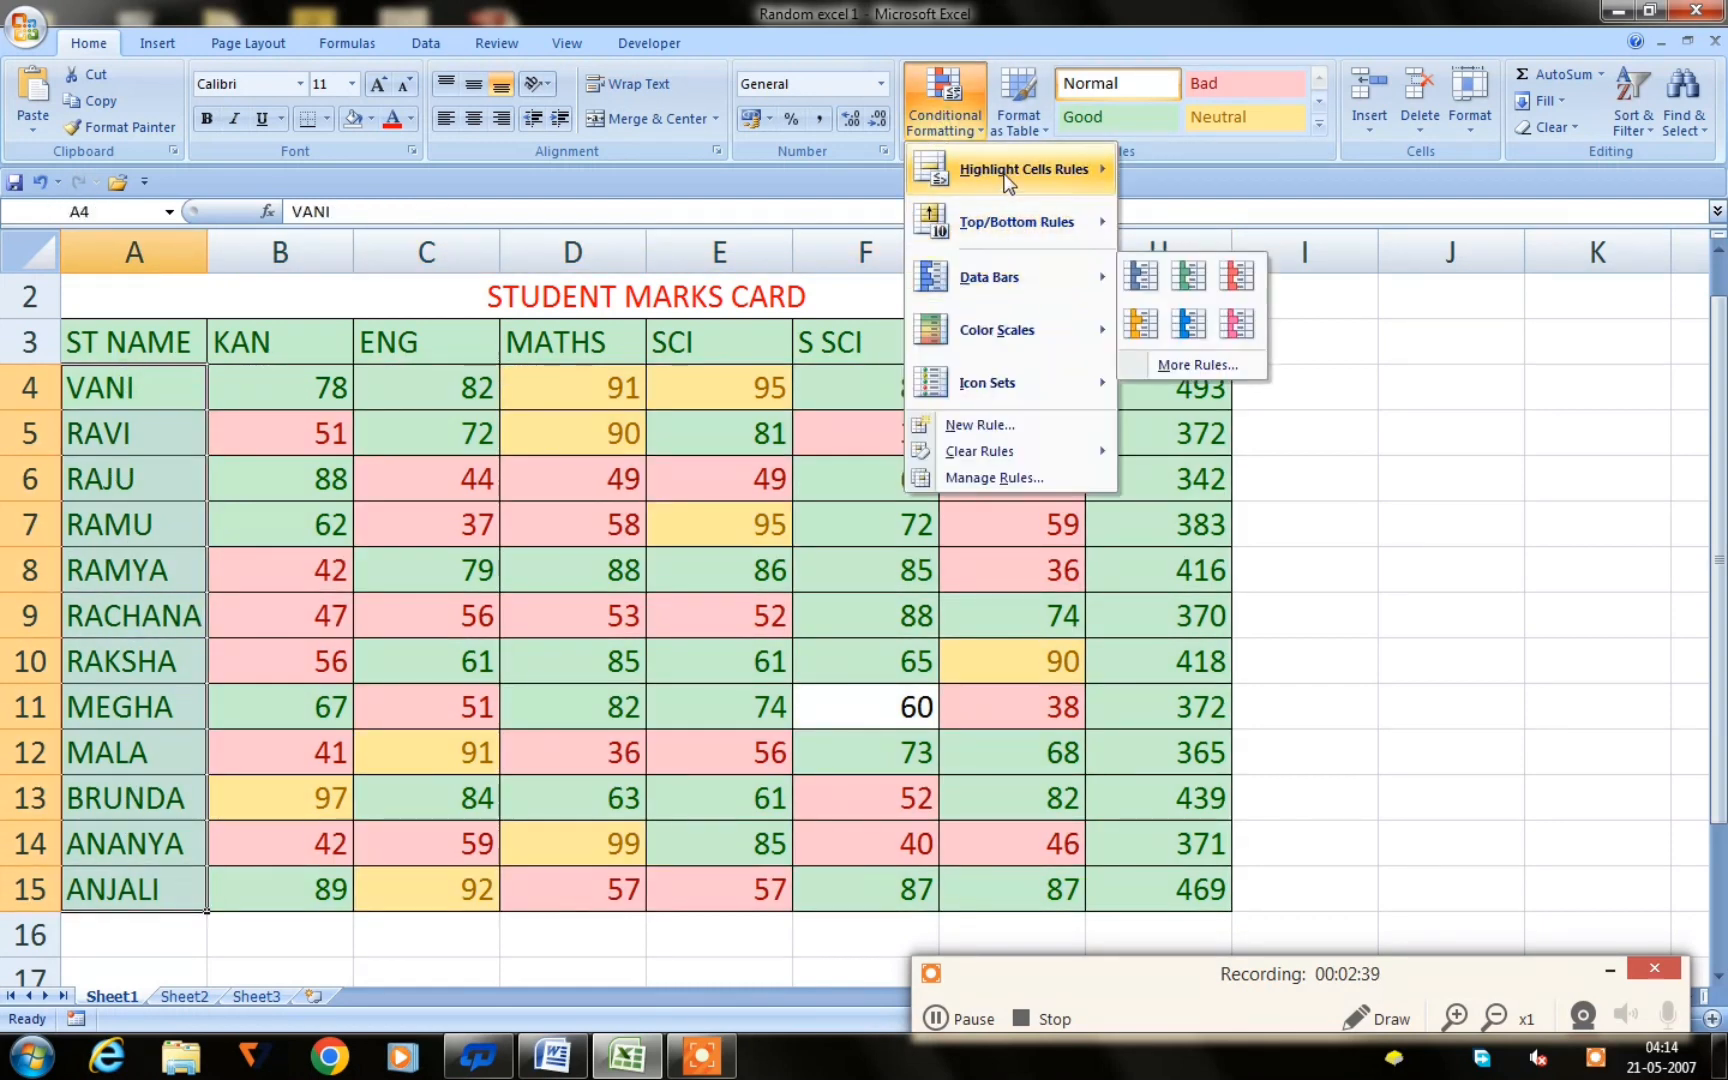
{"action": "mouse_move", "coordinate": [1007, 183]}
{"action": "left_click", "coordinate": [1251, 378]}
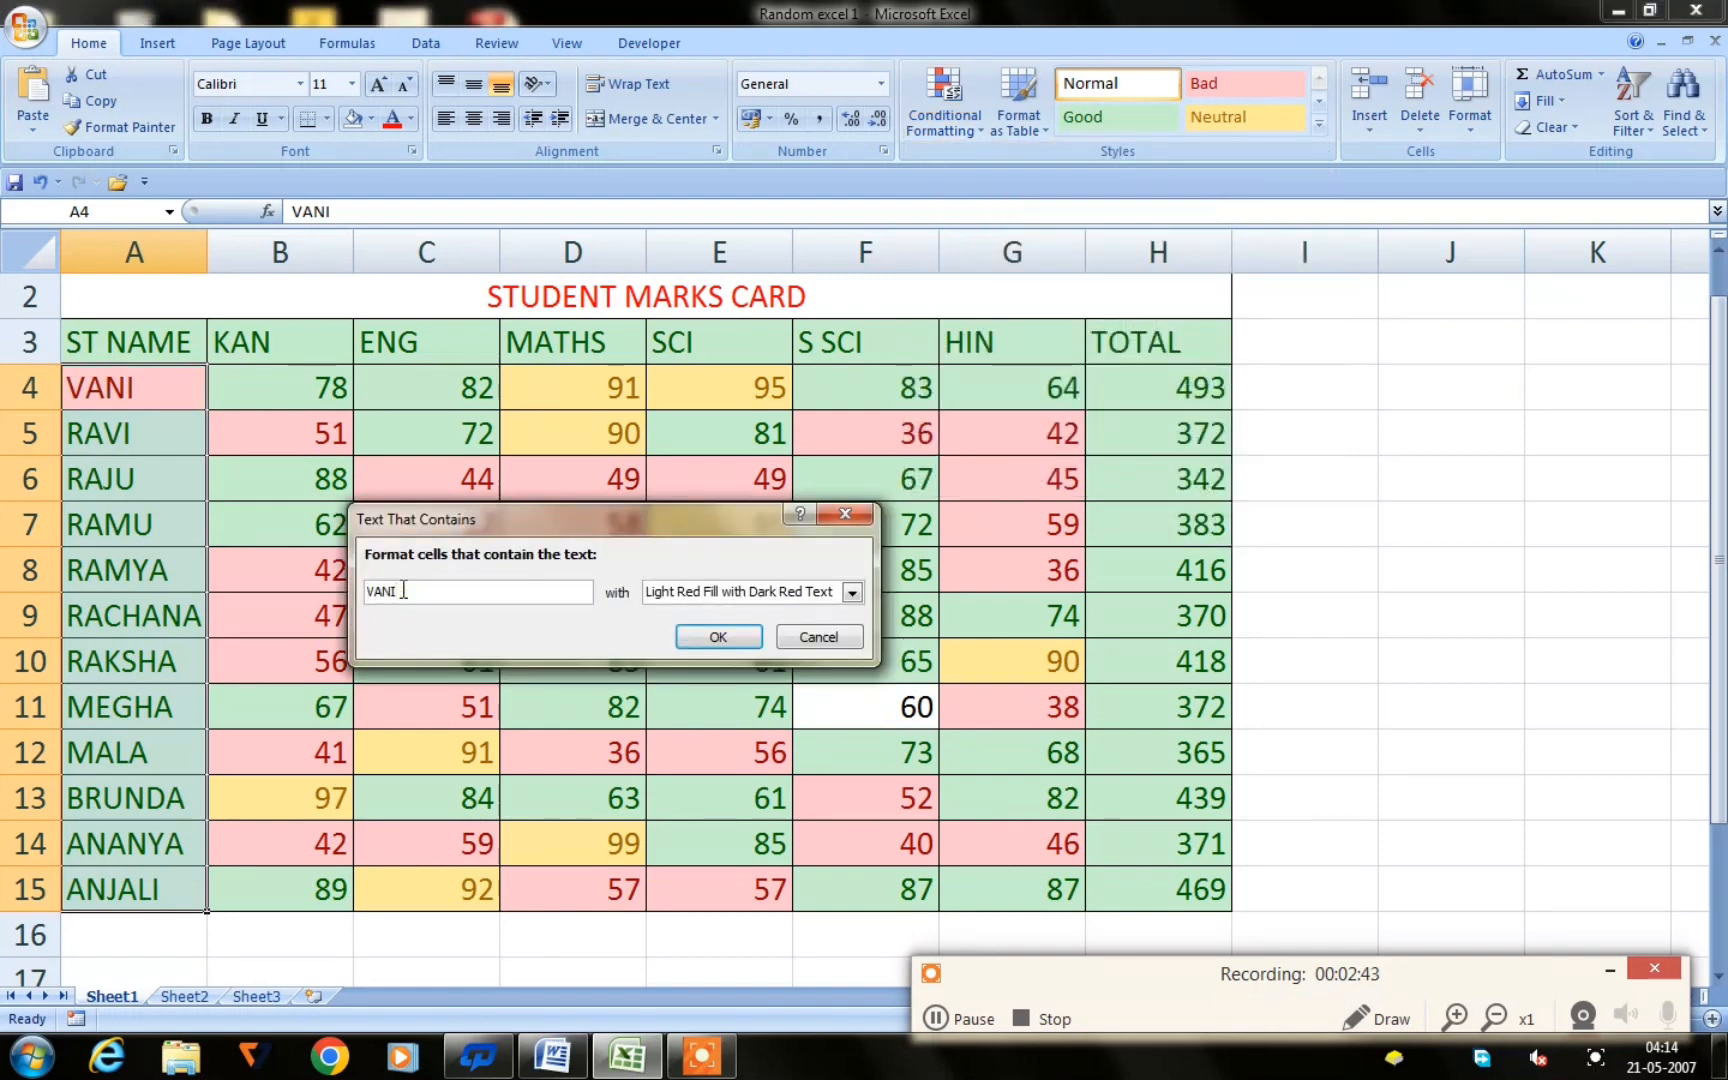
{"action": "key", "text": "BackSpace"}
{"action": "key", "text": "BackSpace"}
{"action": "key", "text": "BackSpace"}
{"action": "key", "text": "BackSpace"}
{"action": "type", "text": "r"}
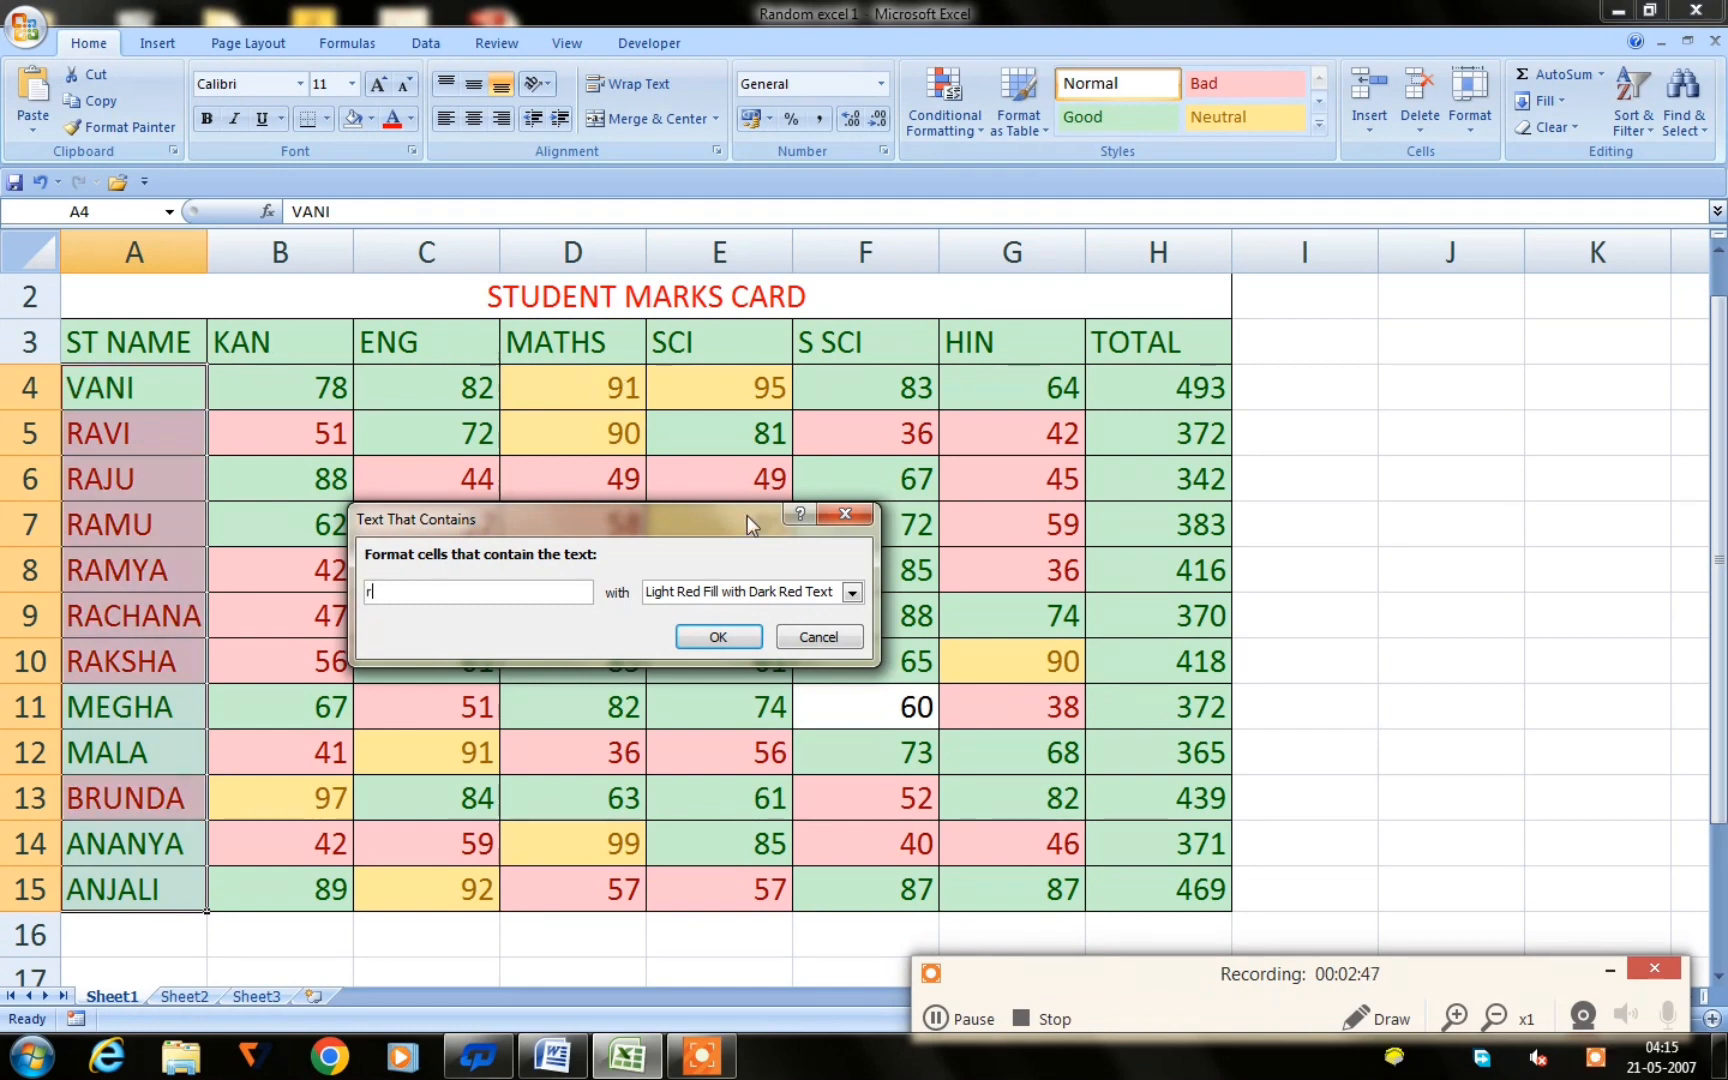
{"action": "left_click", "coordinate": [738, 638]}
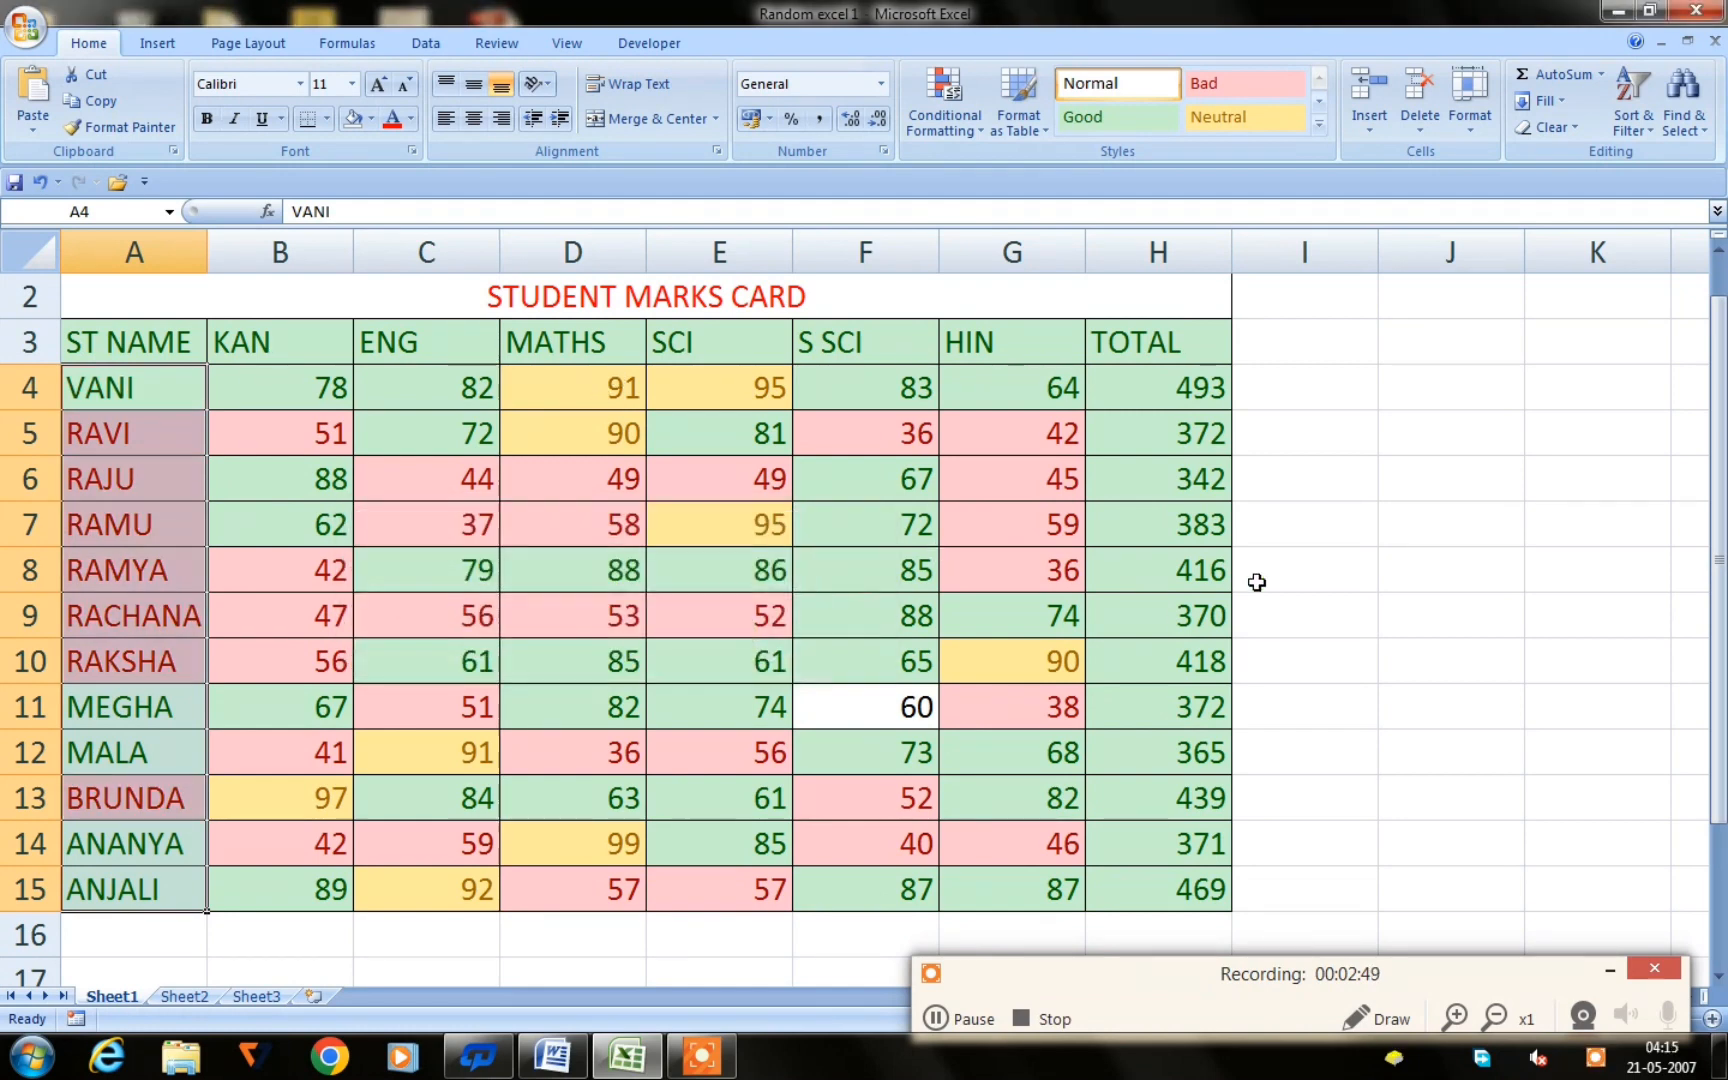
{"action": "left_click", "coordinate": [1362, 377]}
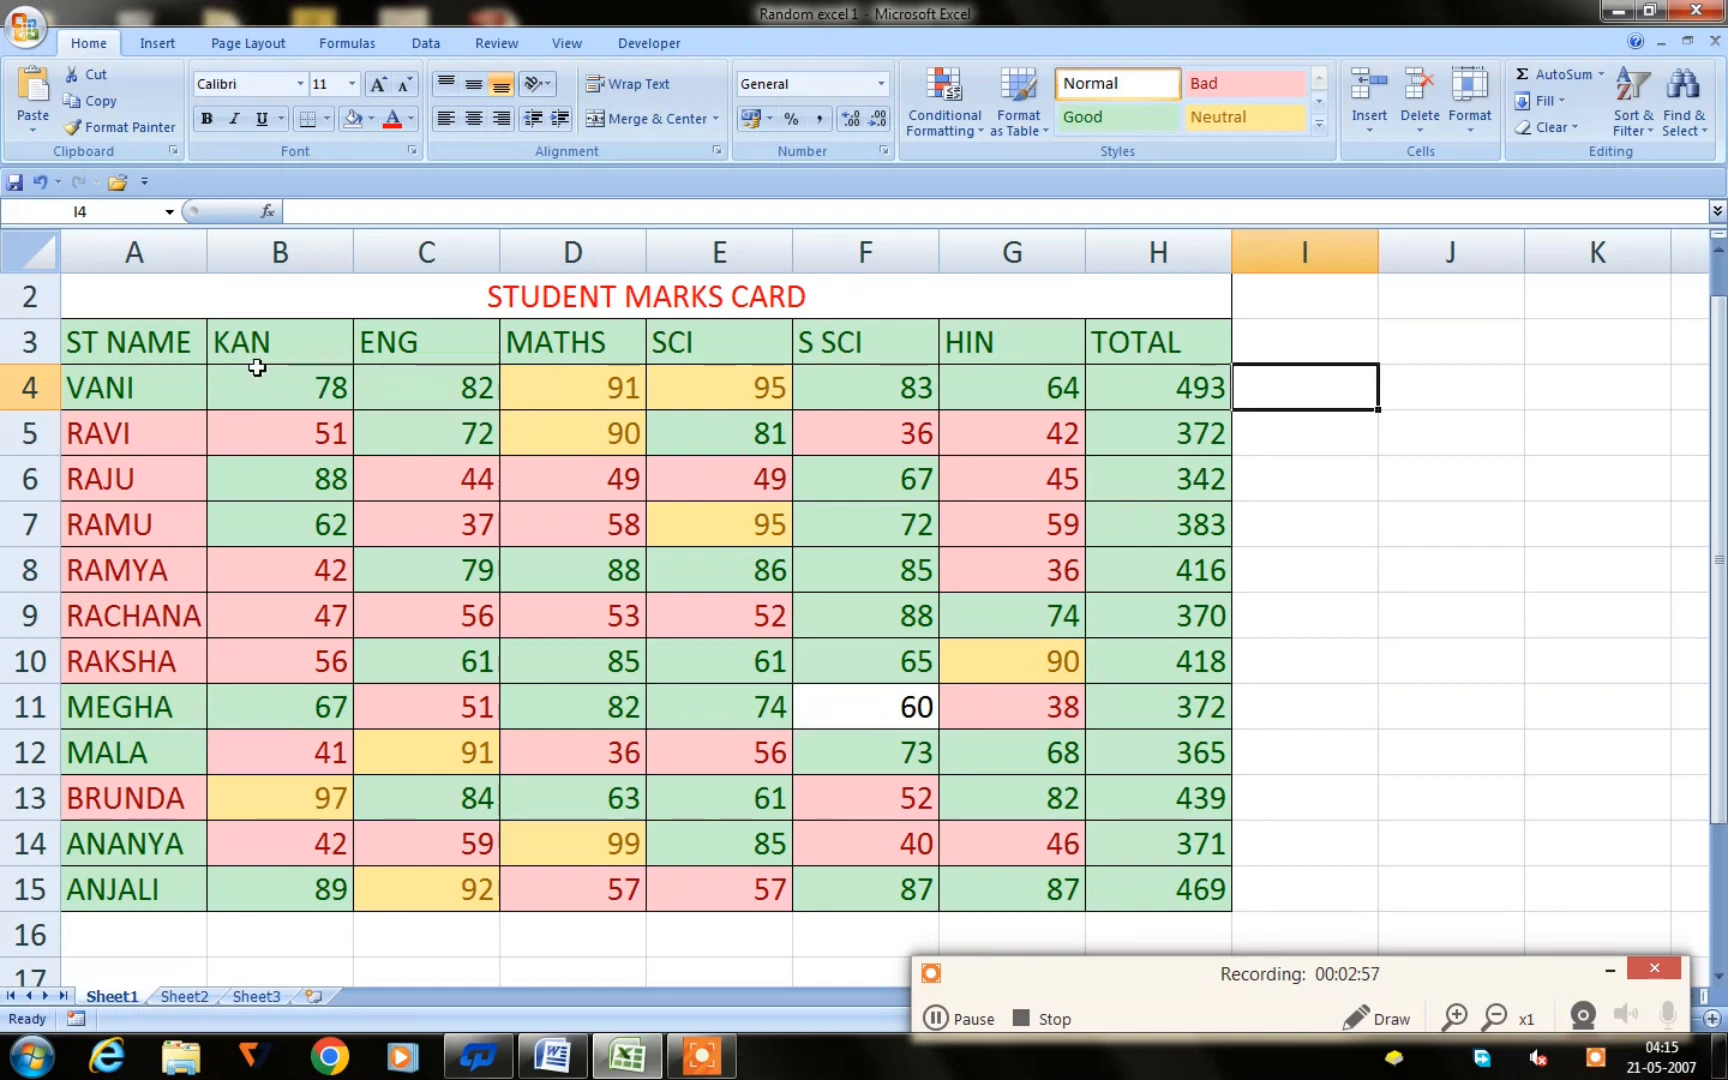
- Apply pink gradient data bars to the marks and totals in B4:H15
{"action": "left_click", "coordinate": [307, 383]}
{"action": "left_click_drag", "start_coordinate": [307, 383], "coordinate": [1131, 907]}
{"action": "left_click", "coordinate": [944, 100]}
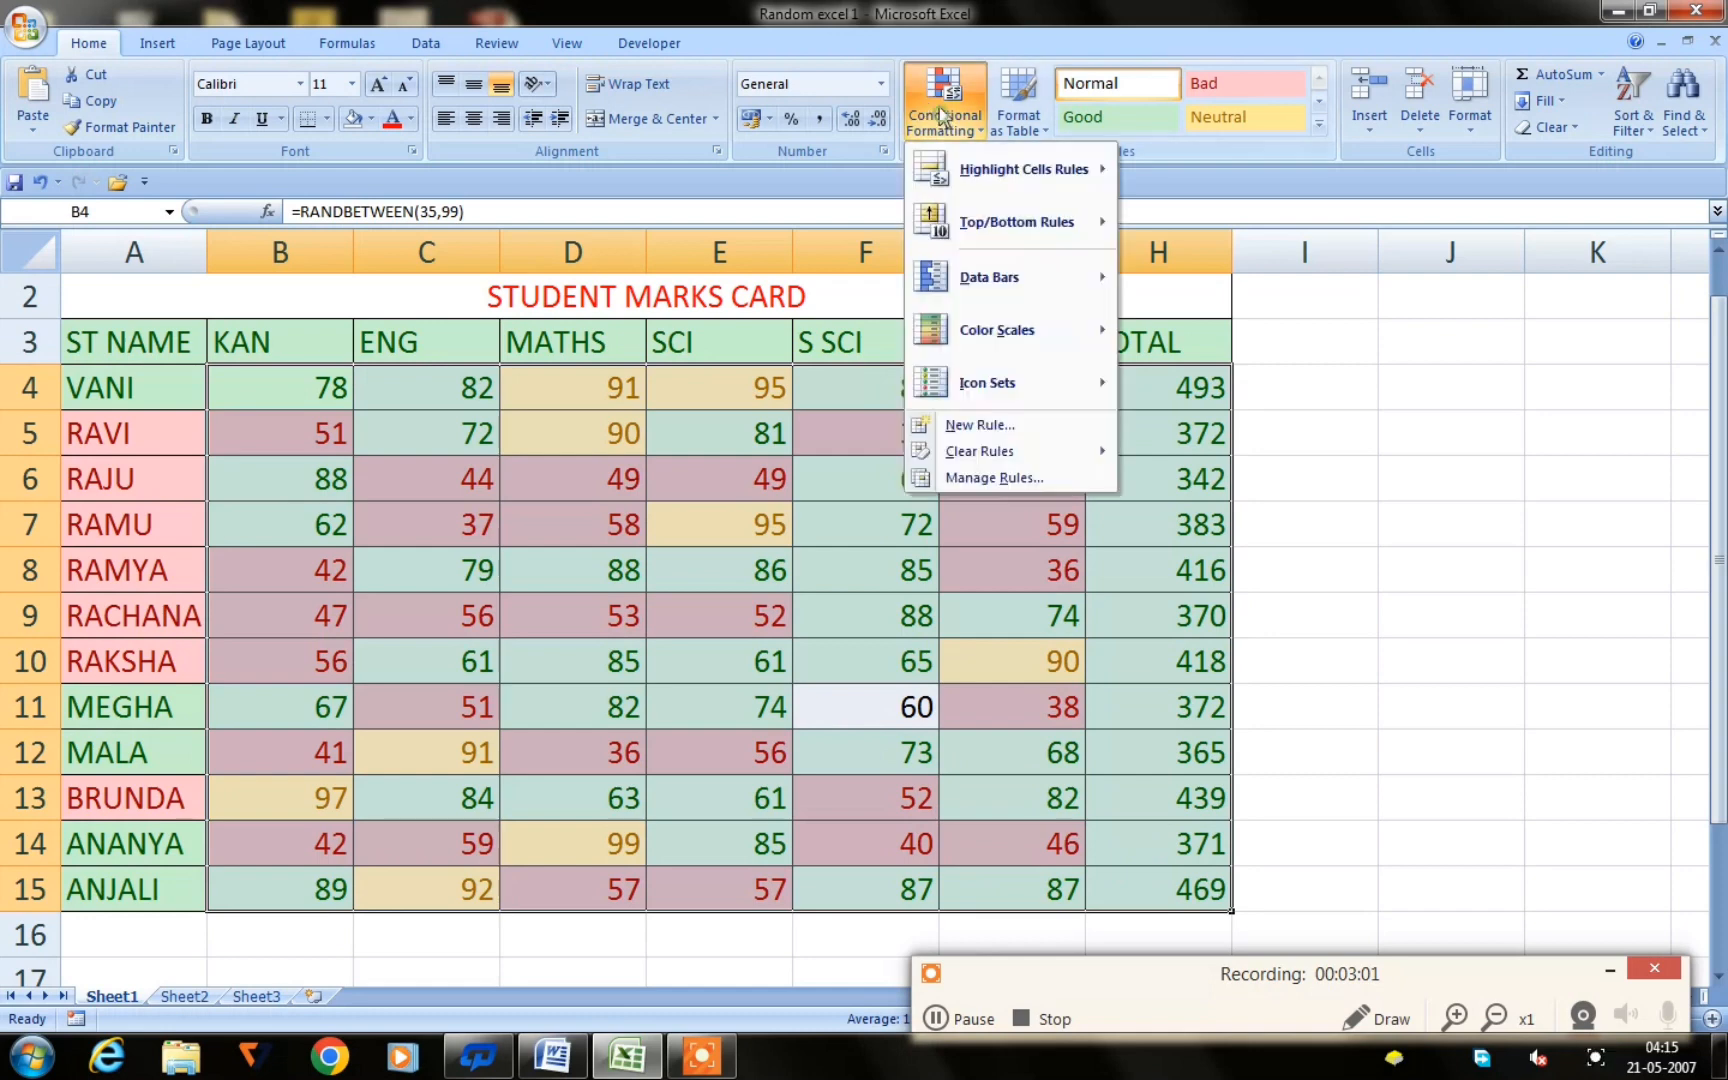
{"action": "mouse_move", "coordinate": [1052, 236]}
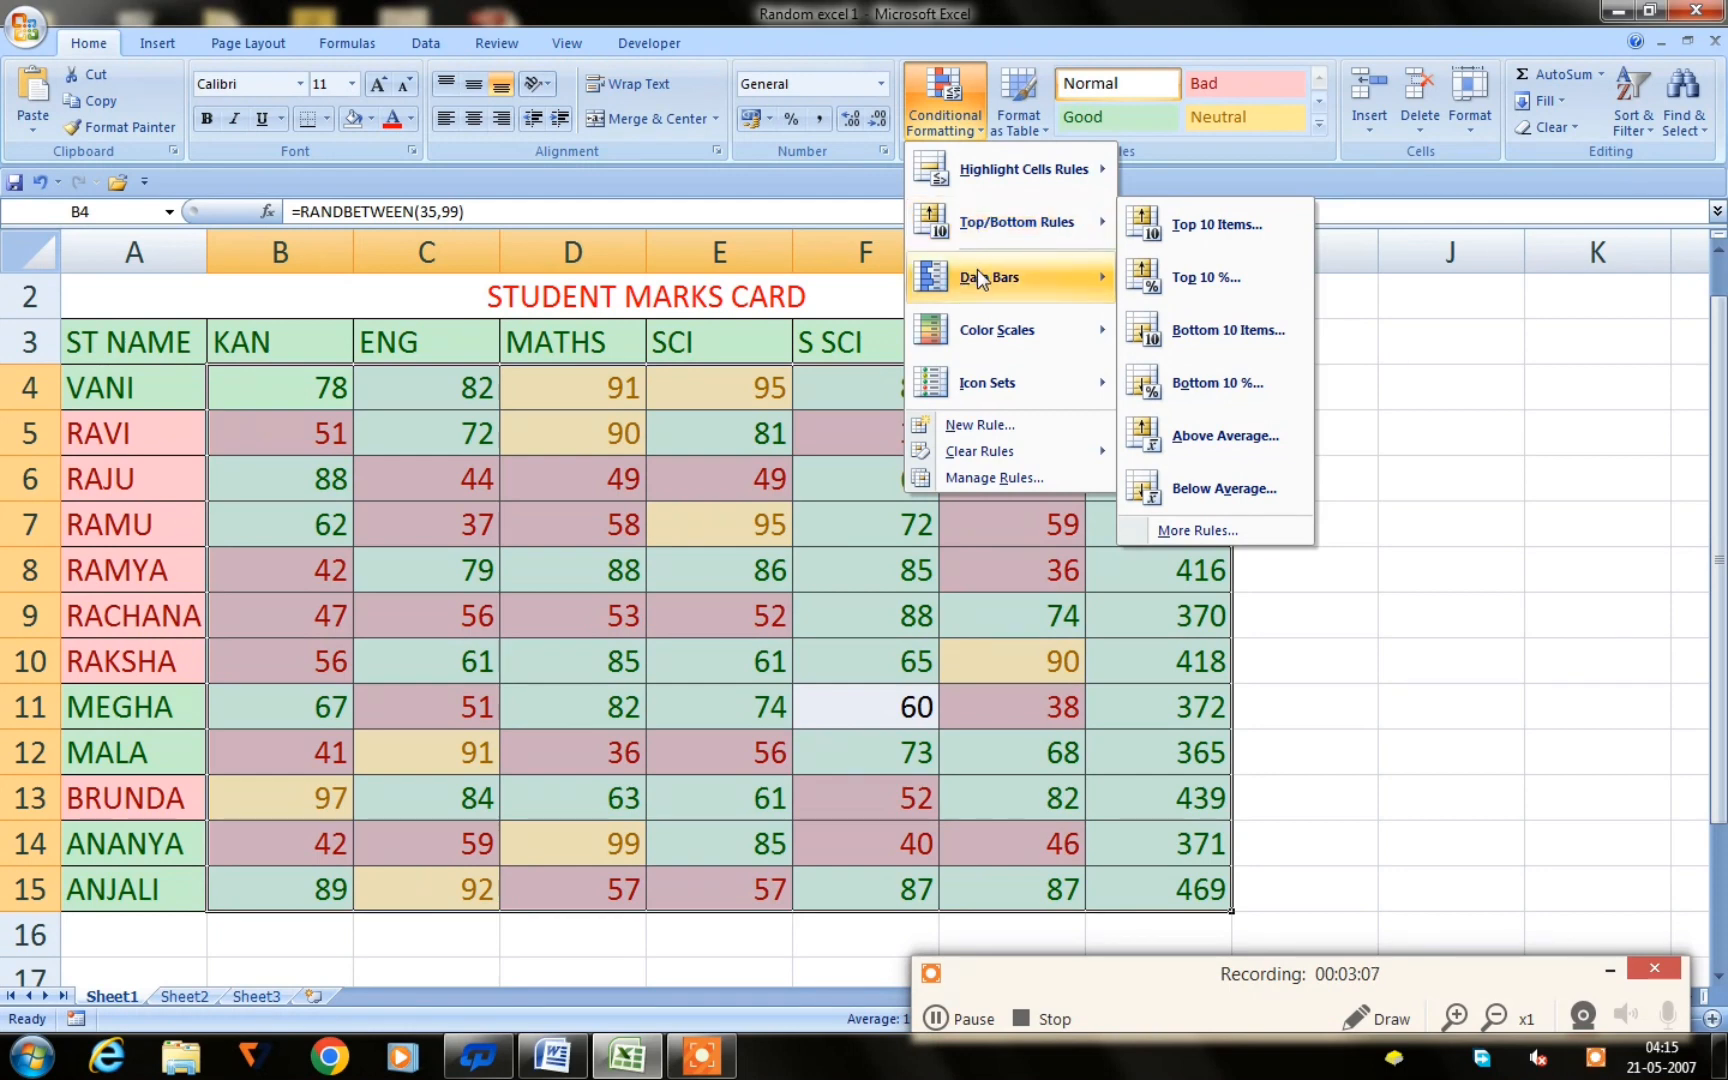
{"action": "mouse_move", "coordinate": [979, 279]}
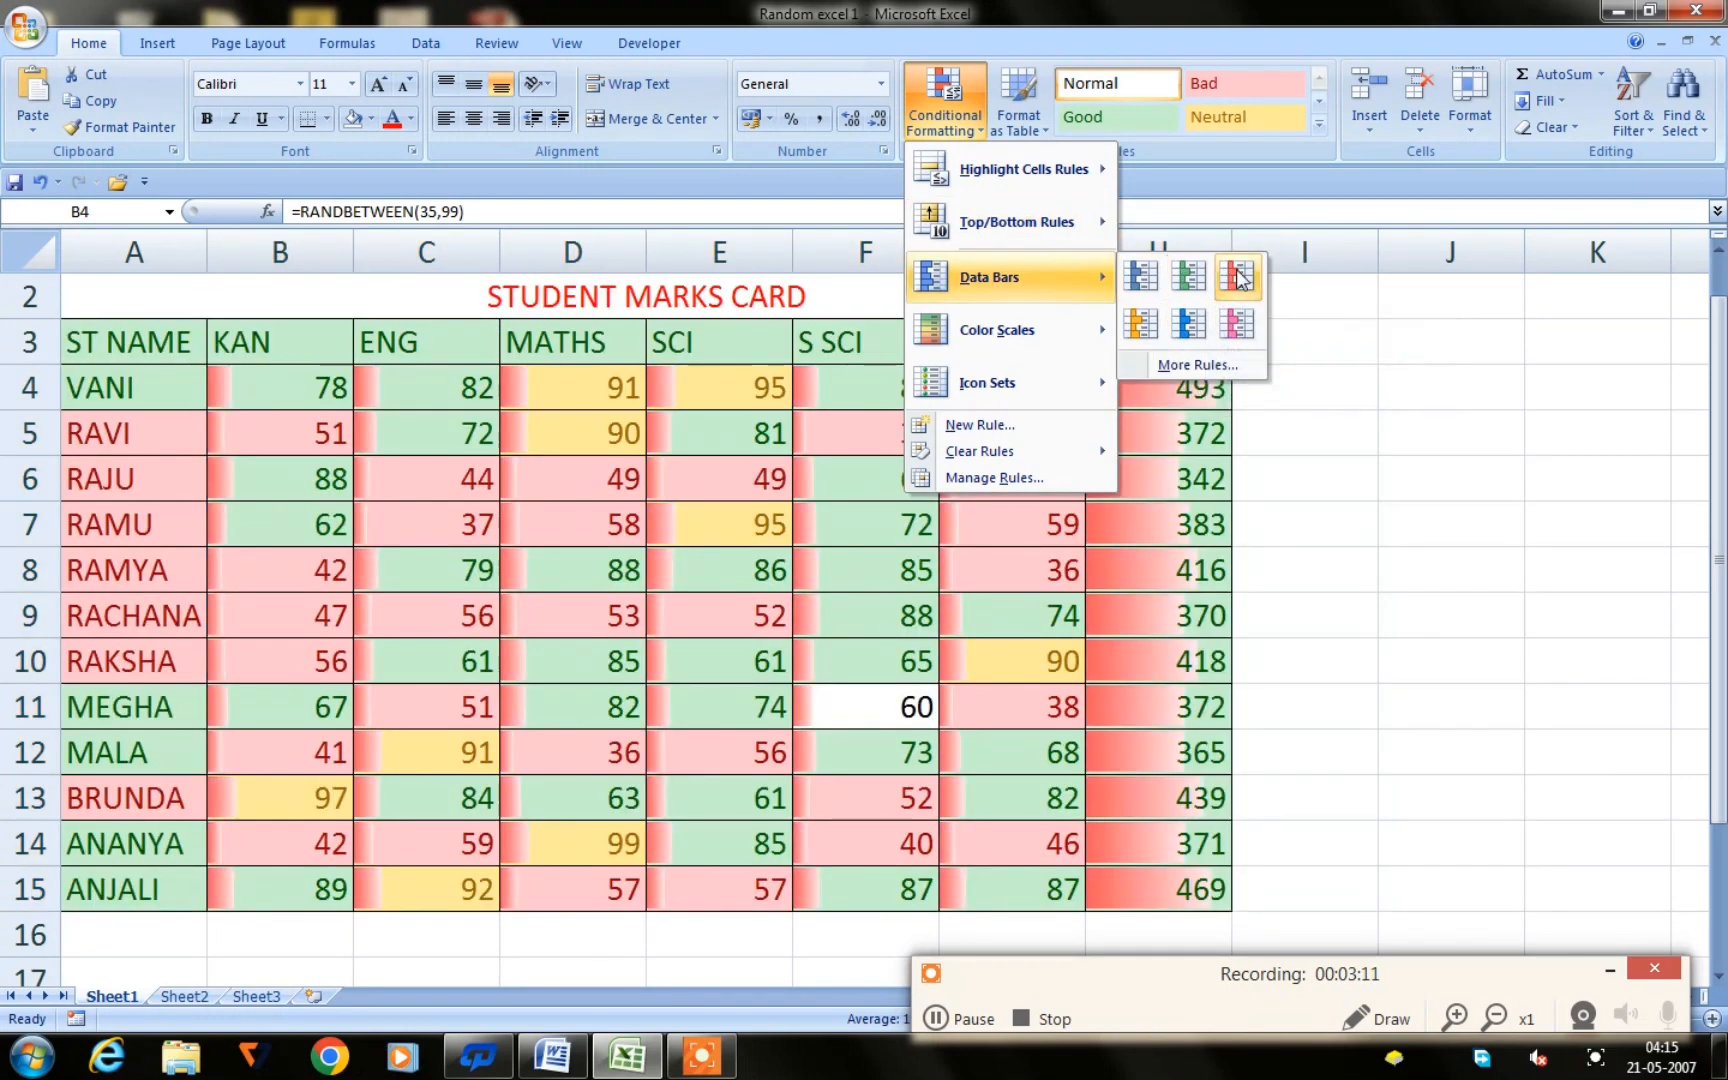
{"action": "left_click", "coordinate": [1237, 330]}
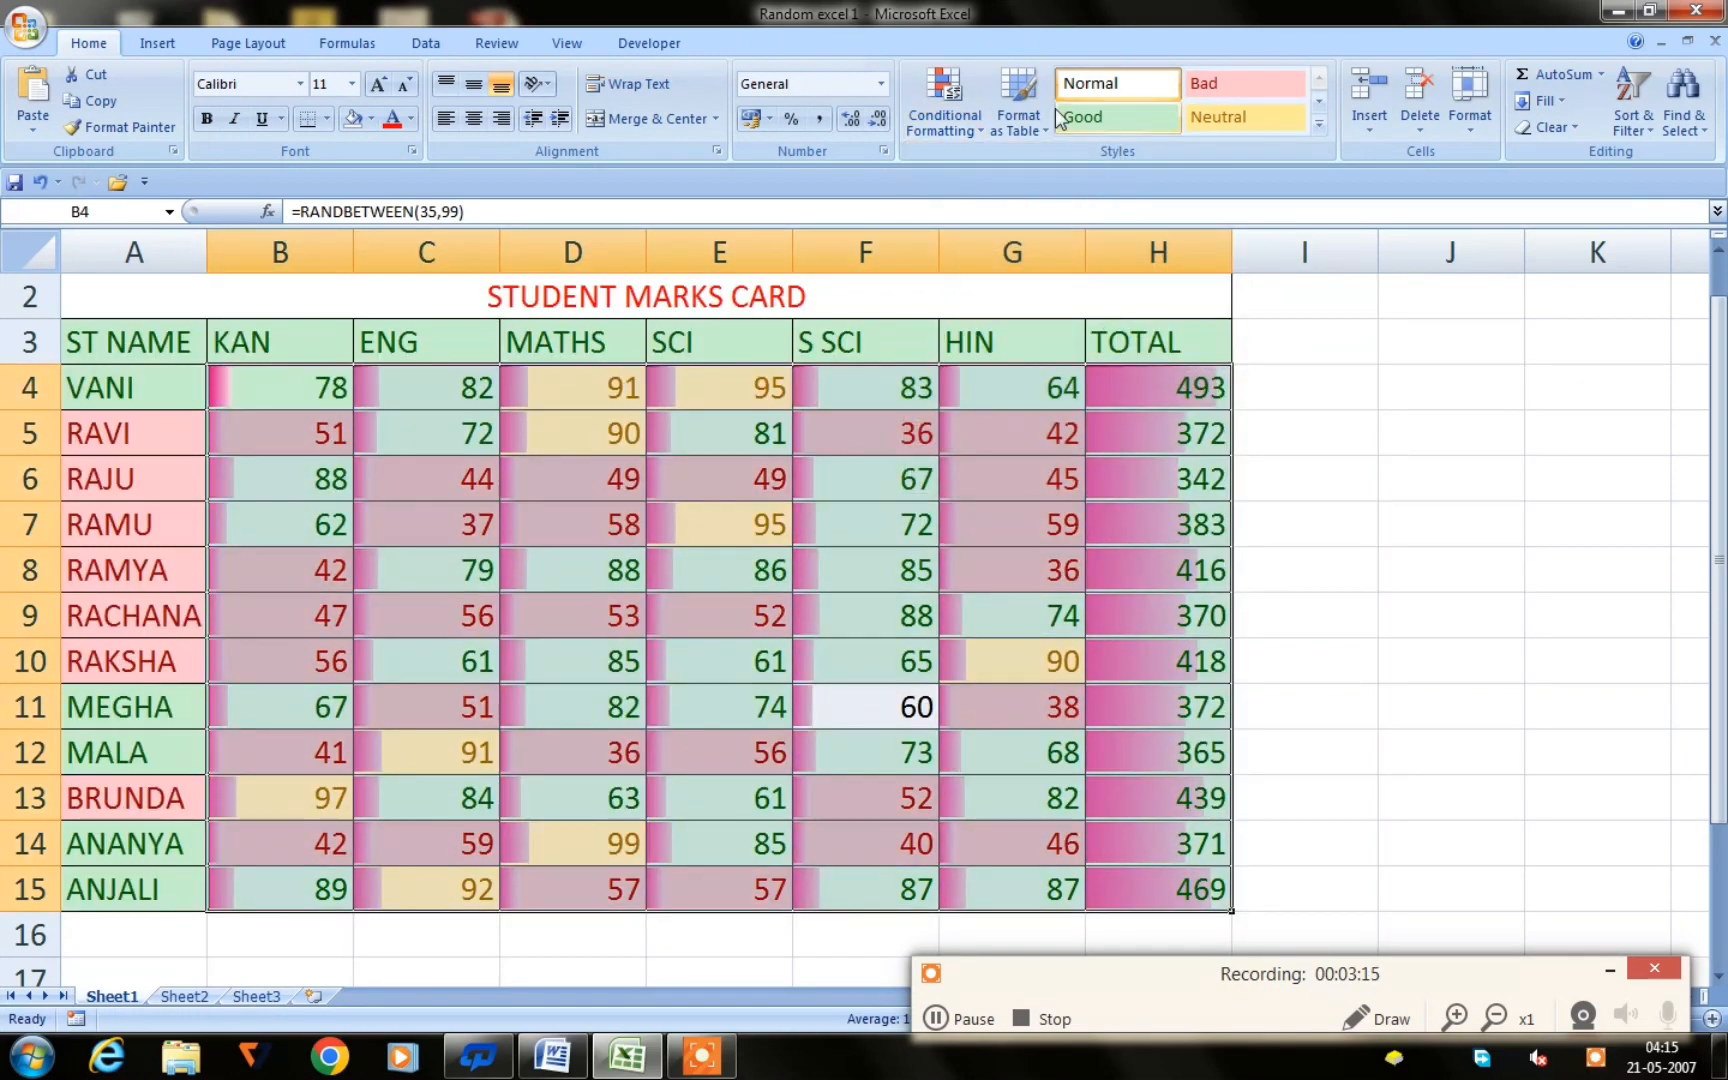
- Add the four-level signal-bar rating icon set to the marks and totals in B4:H15
{"action": "left_click", "coordinate": [938, 120]}
{"action": "mouse_move", "coordinate": [1000, 332]}
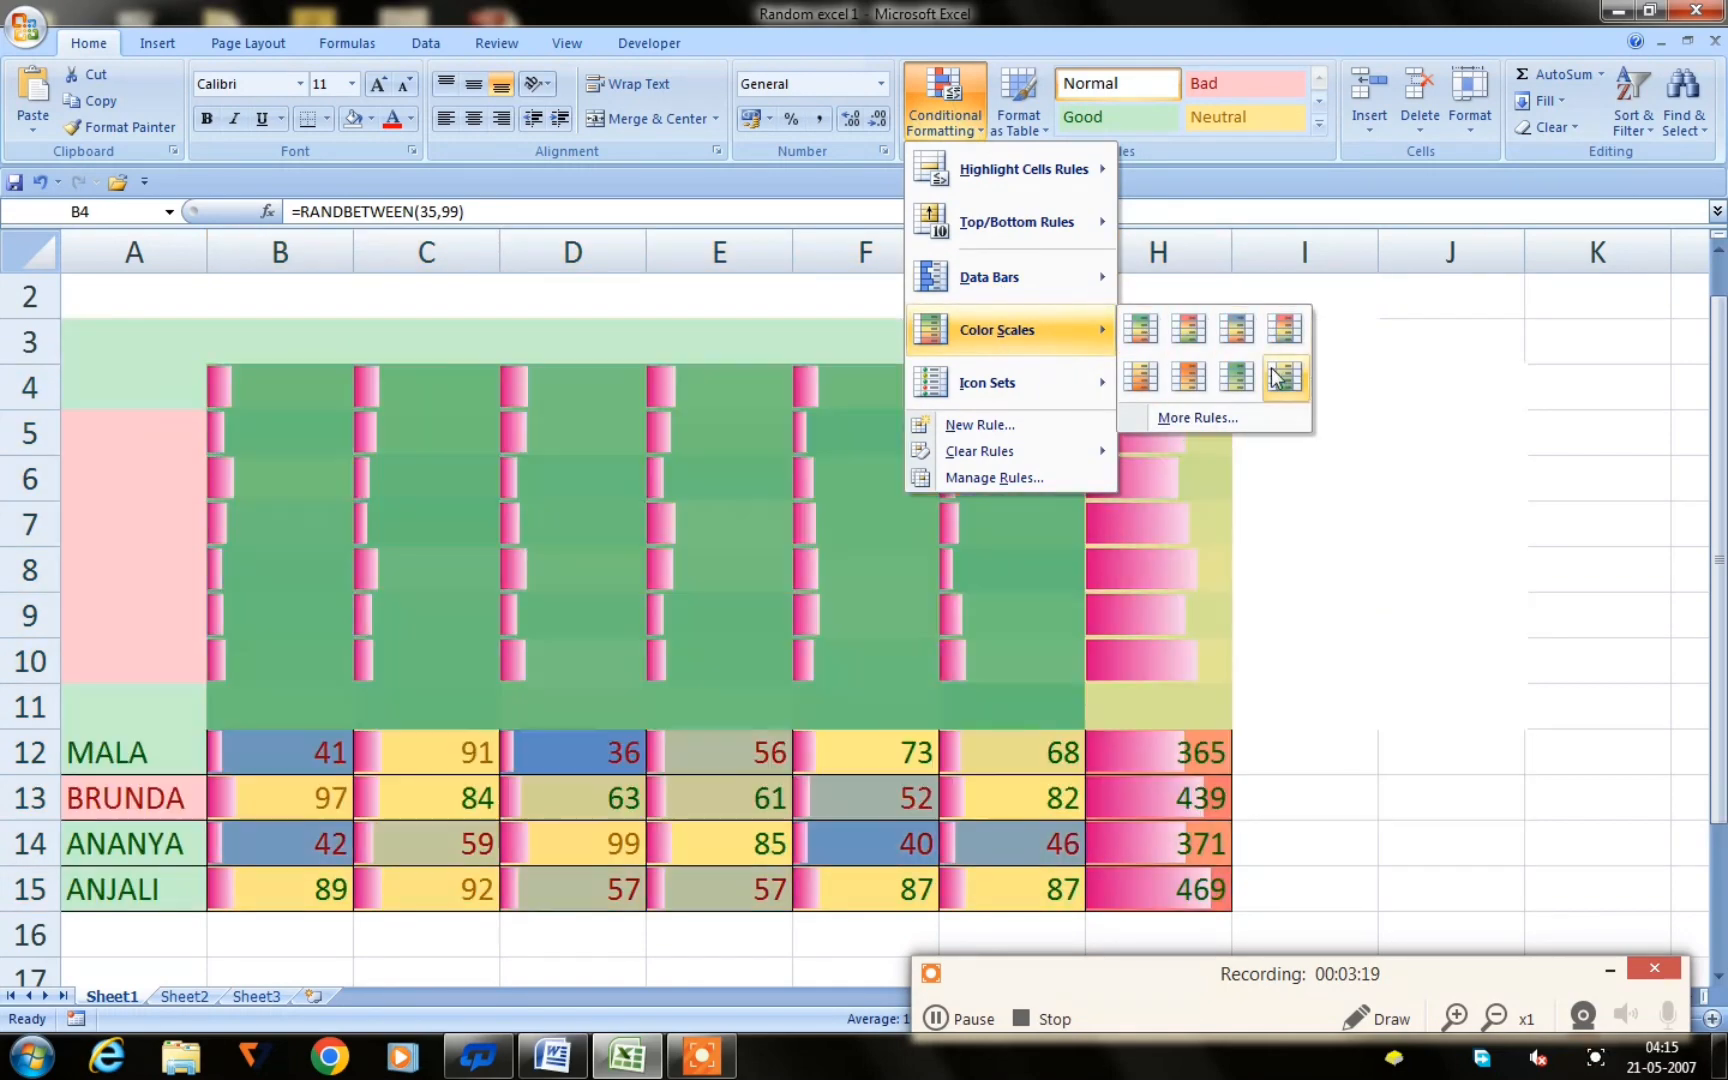
{"action": "mouse_move", "coordinate": [1014, 383]}
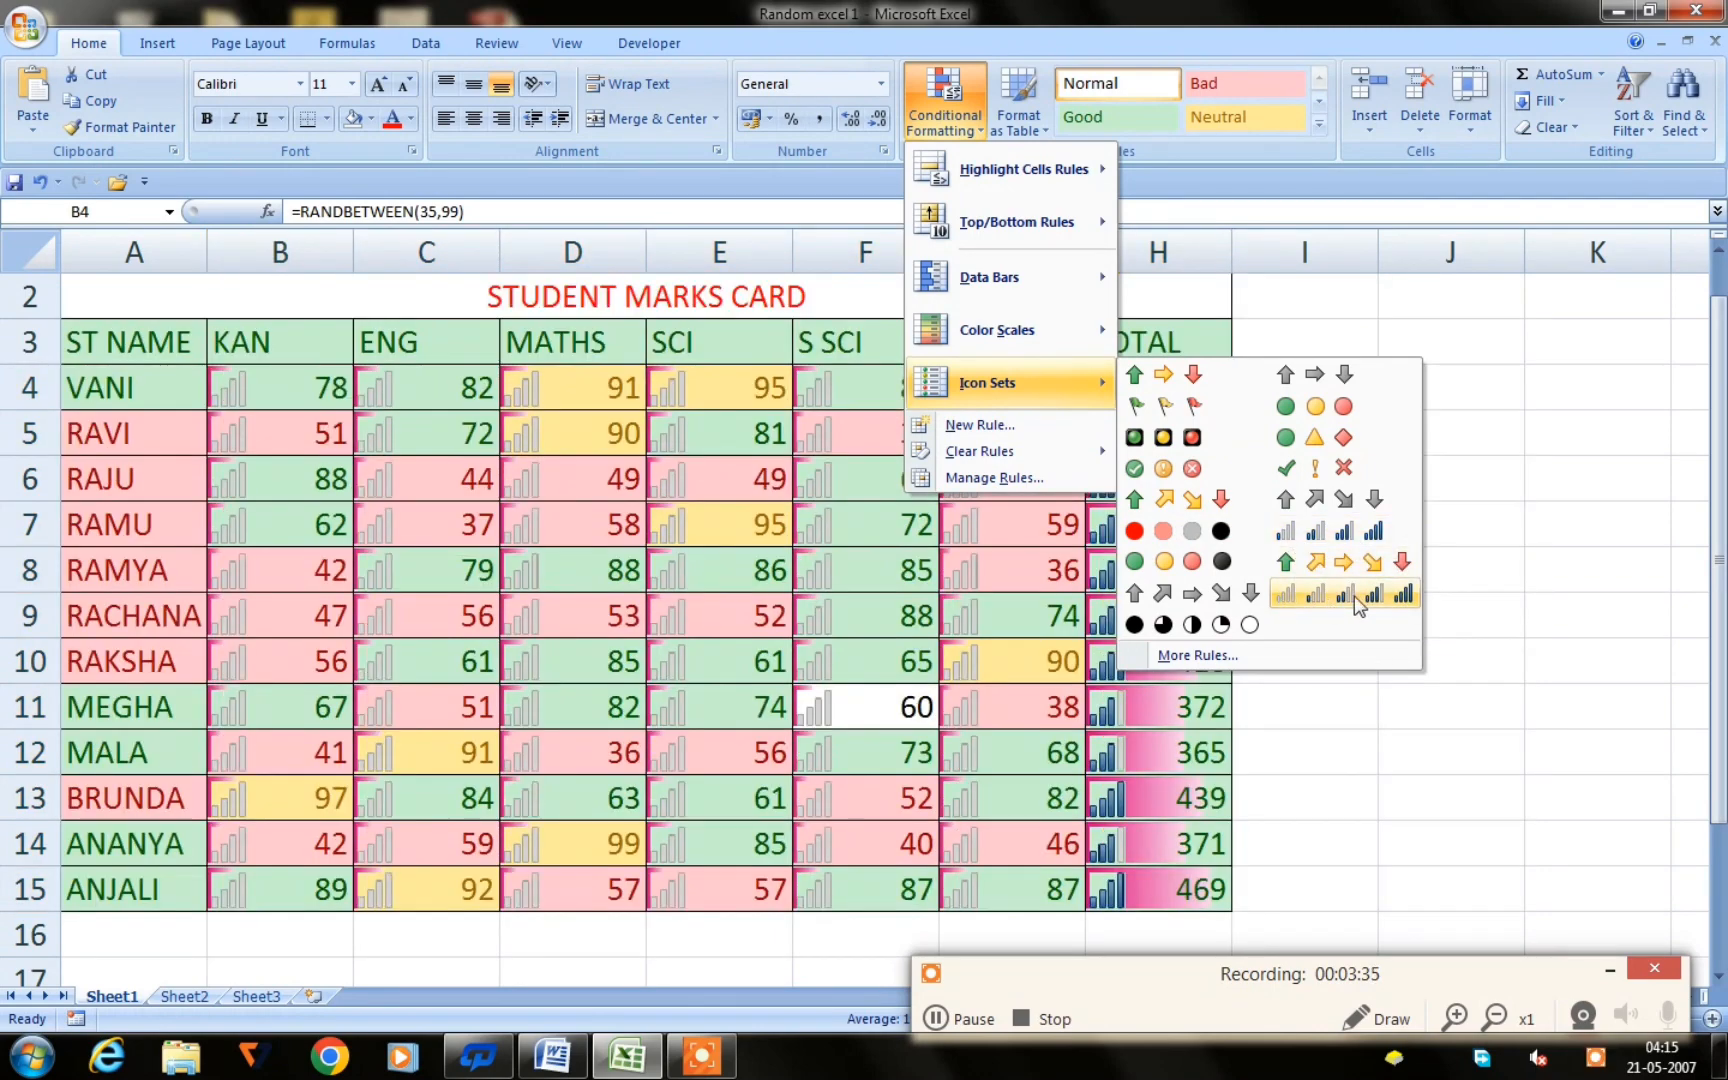
{"action": "left_click", "coordinate": [1337, 541]}
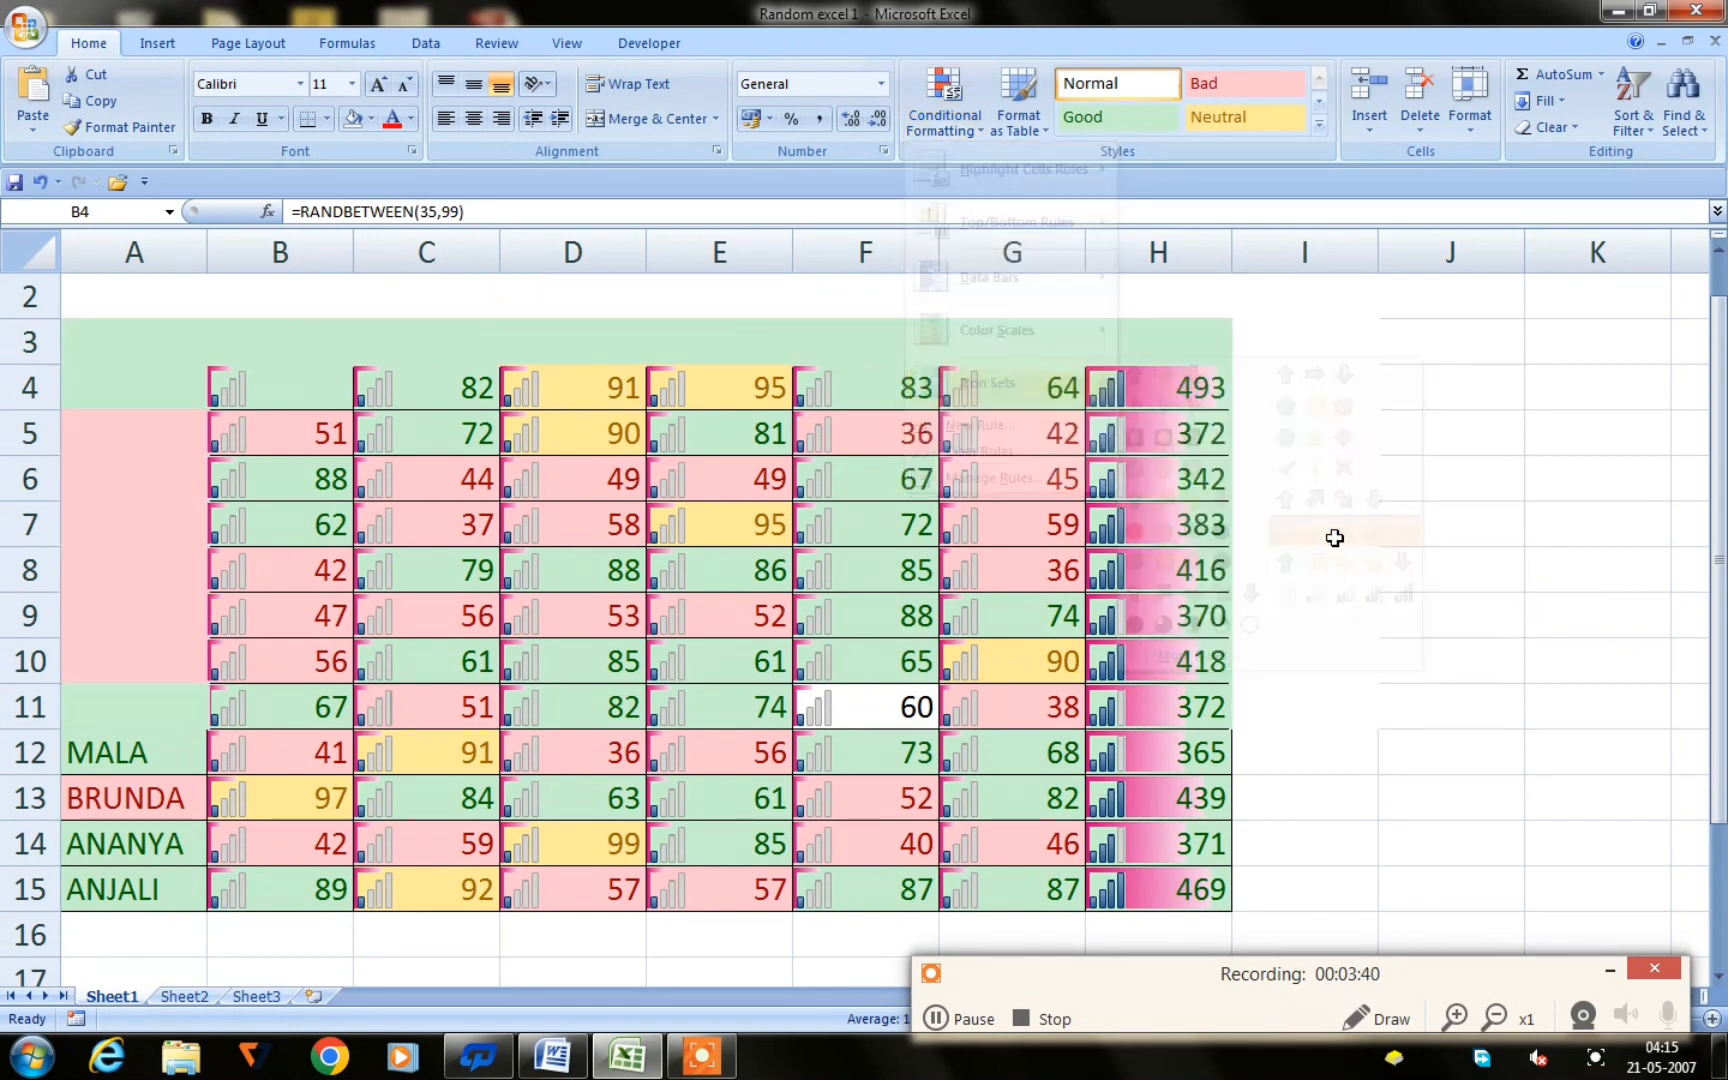
{"action": "left_click", "coordinate": [1532, 416]}
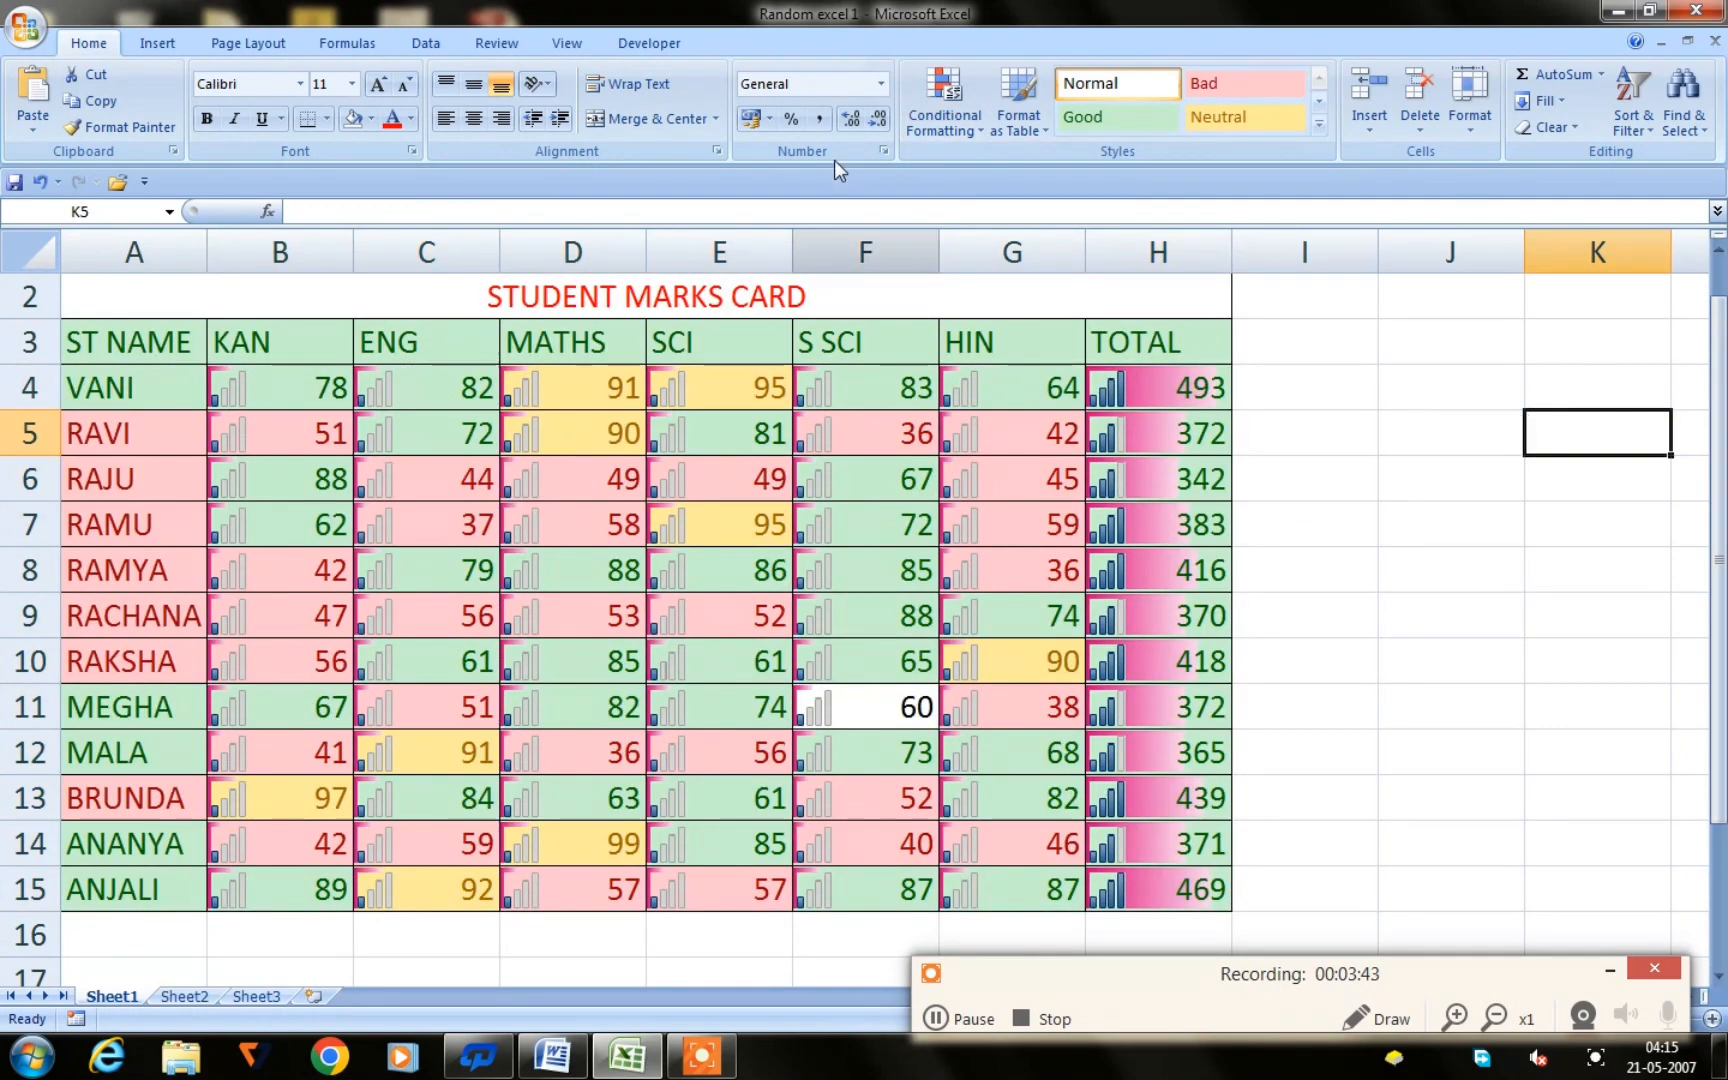
- Create a new formatting rule for cell K5 that formats cells based on their values with a 3-Color Scale
{"action": "left_click", "coordinate": [940, 120]}
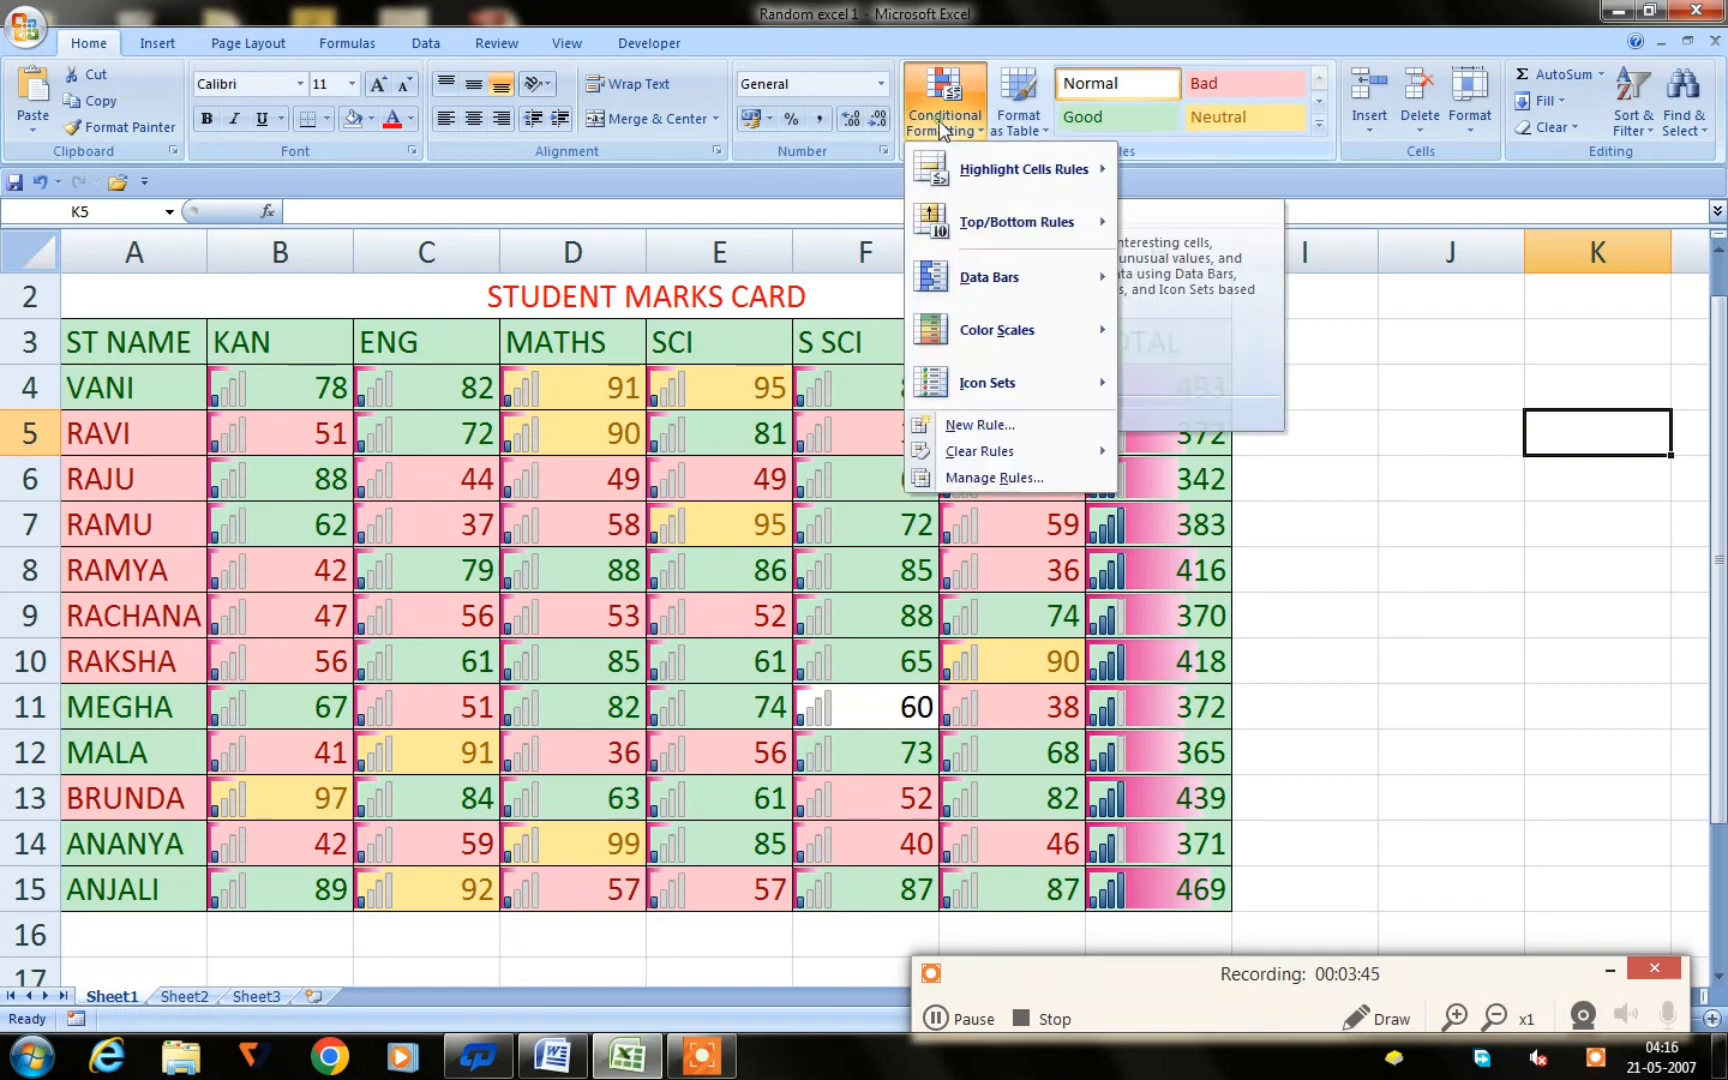
{"action": "mouse_move", "coordinate": [1002, 312]}
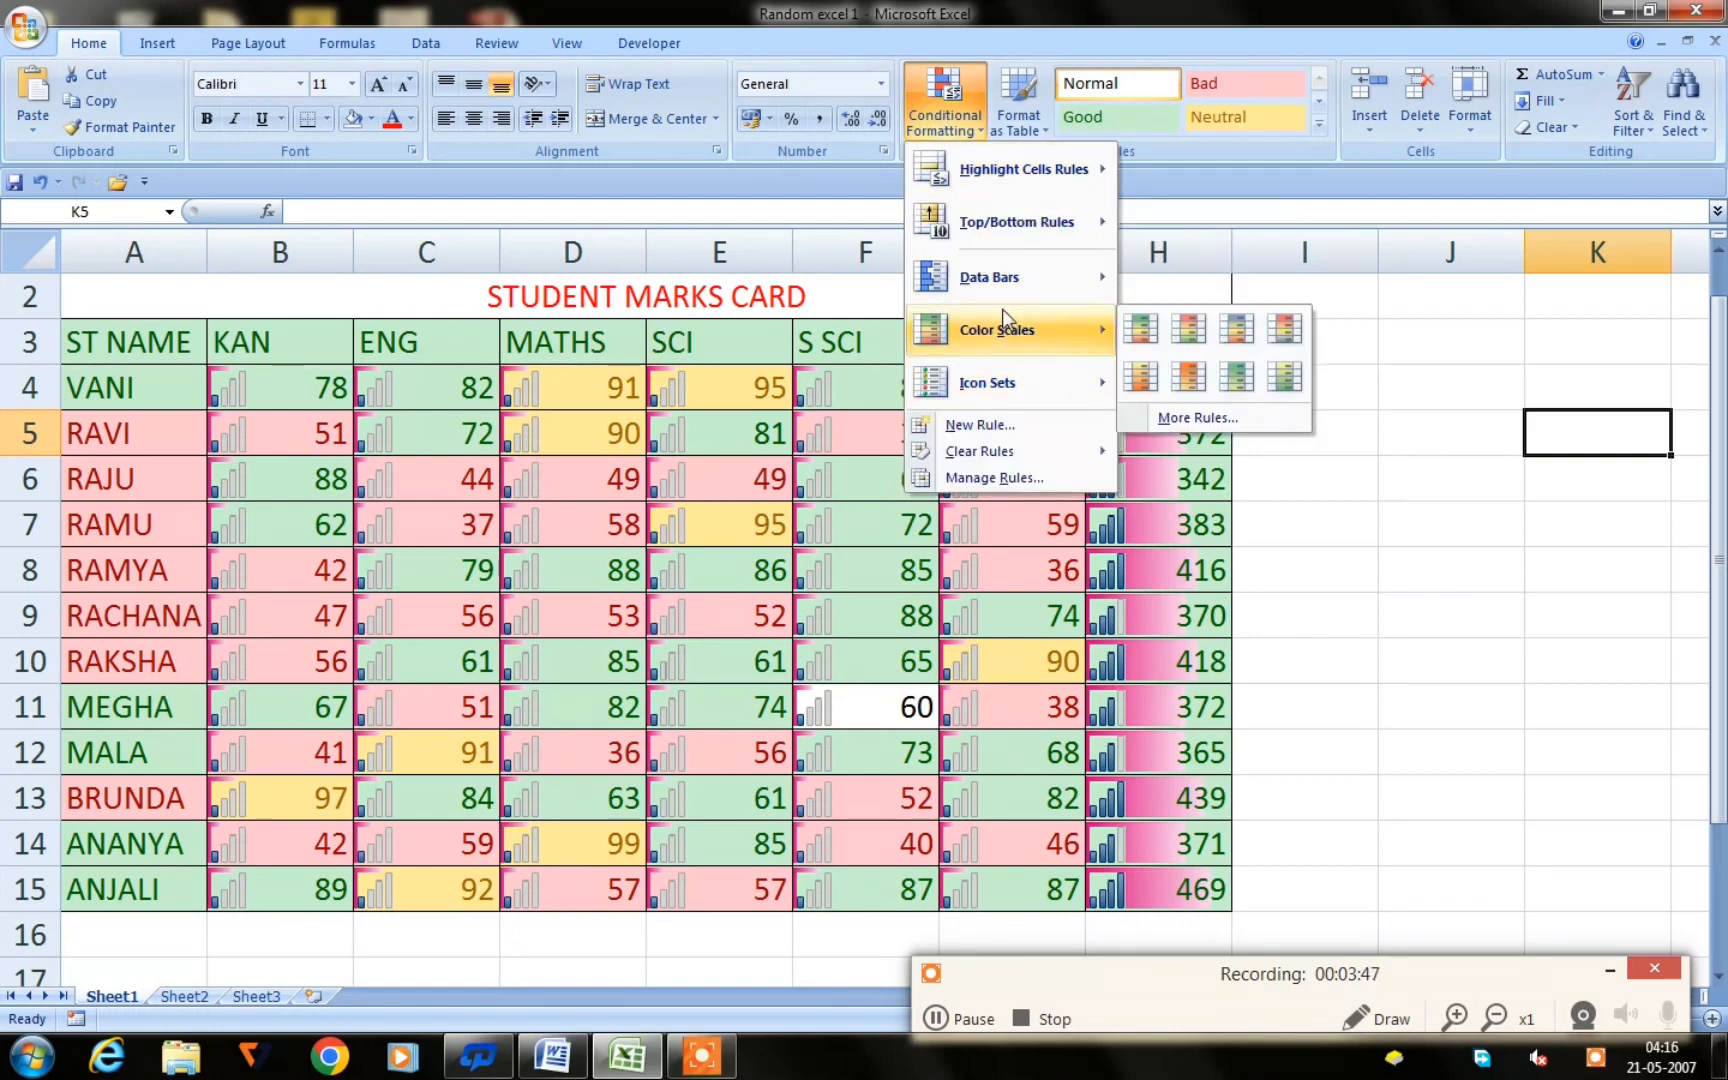
{"action": "left_click", "coordinate": [1012, 428]}
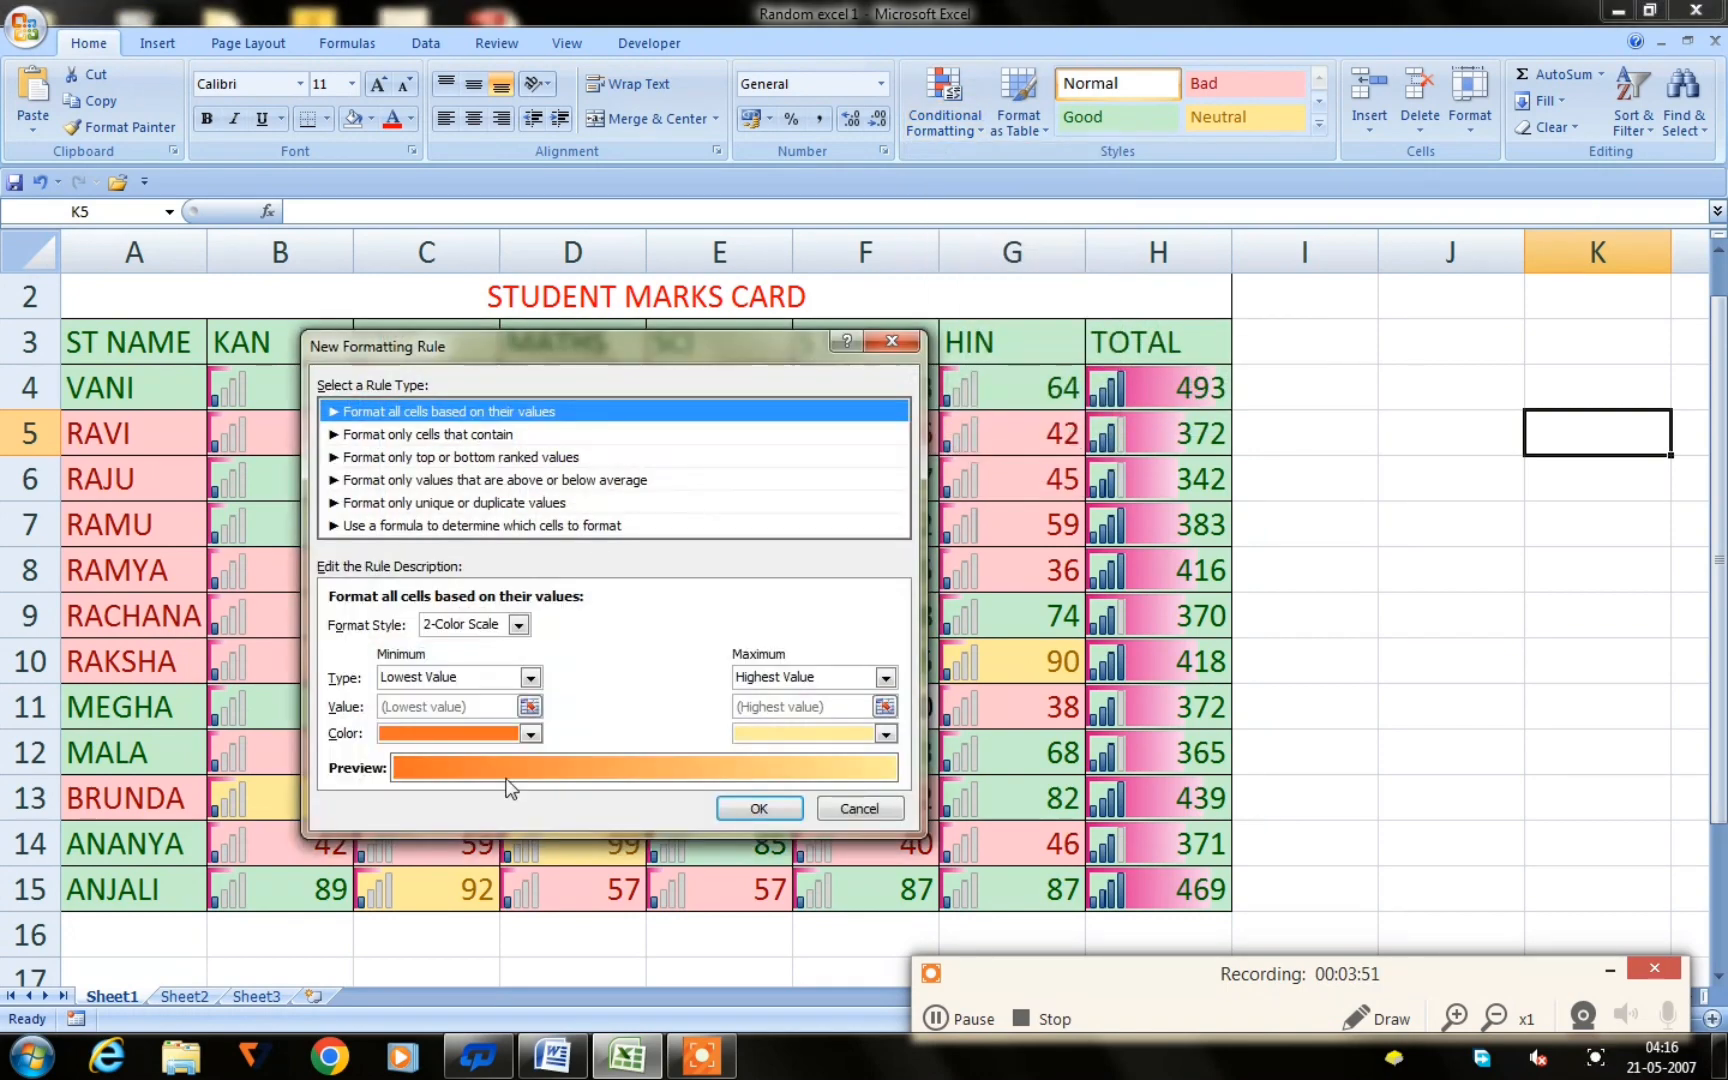
{"action": "left_click", "coordinate": [519, 625]}
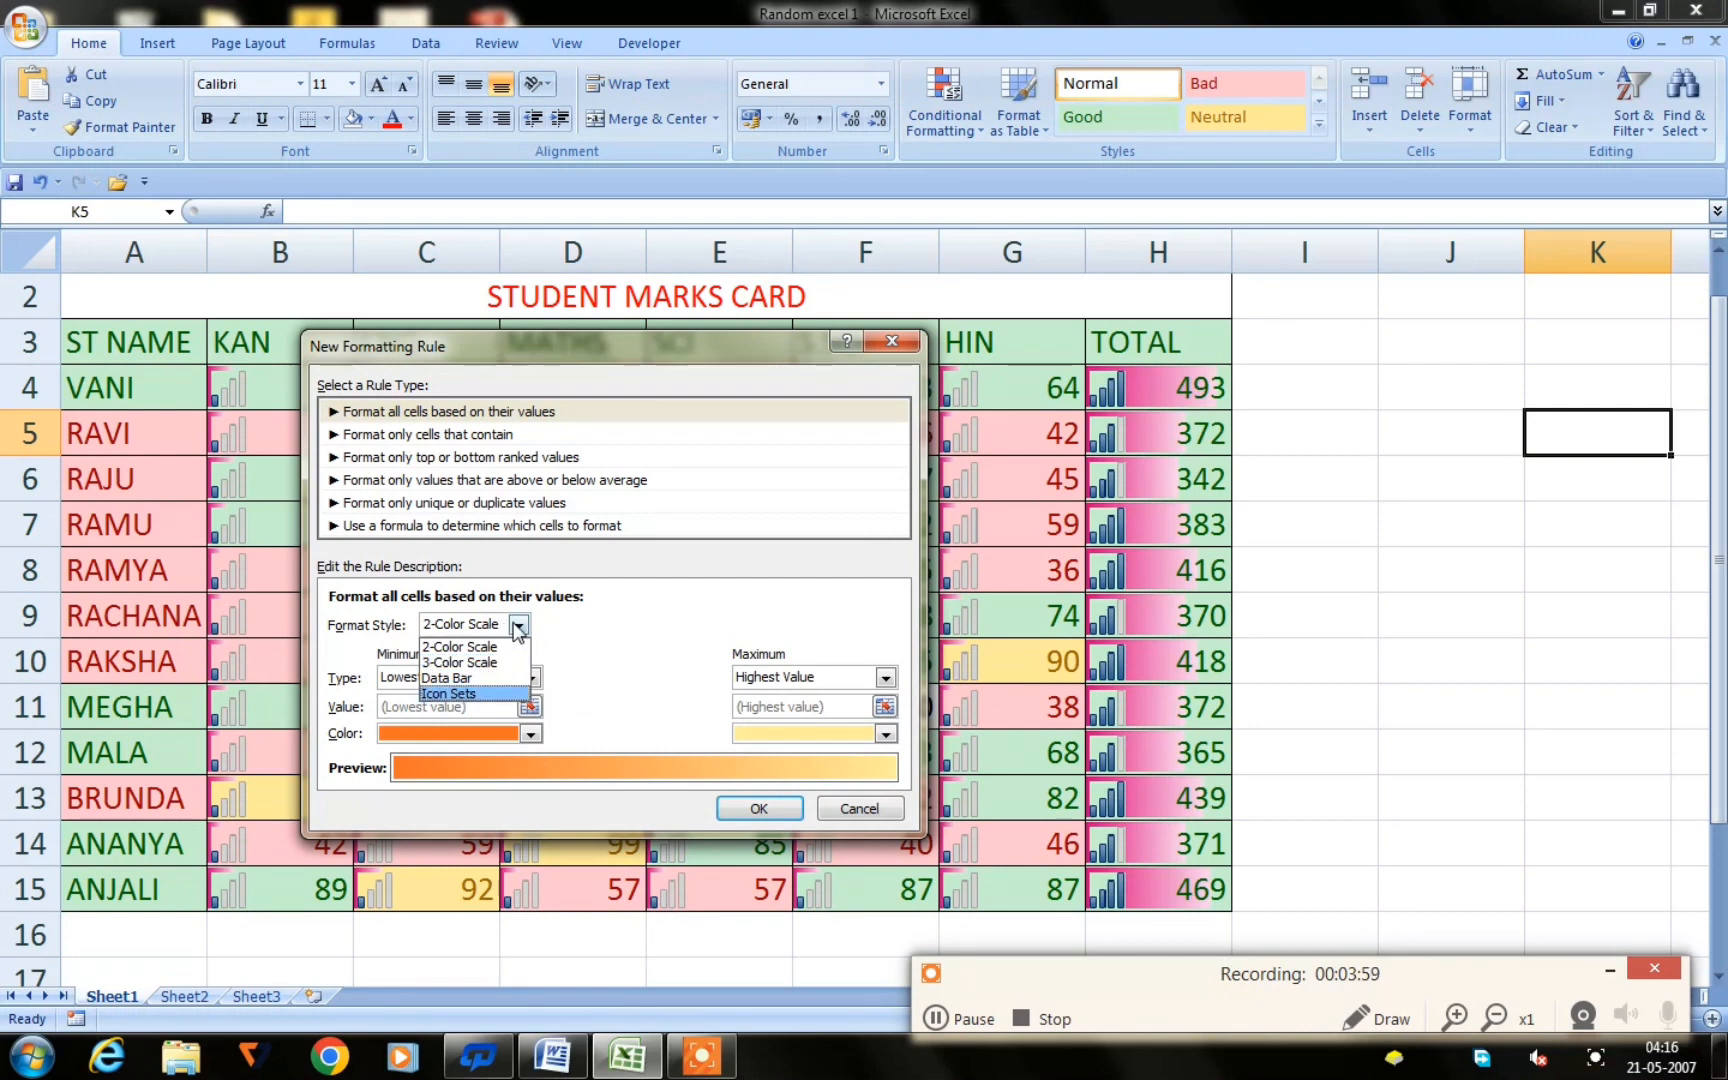
{"action": "left_click", "coordinate": [465, 662]}
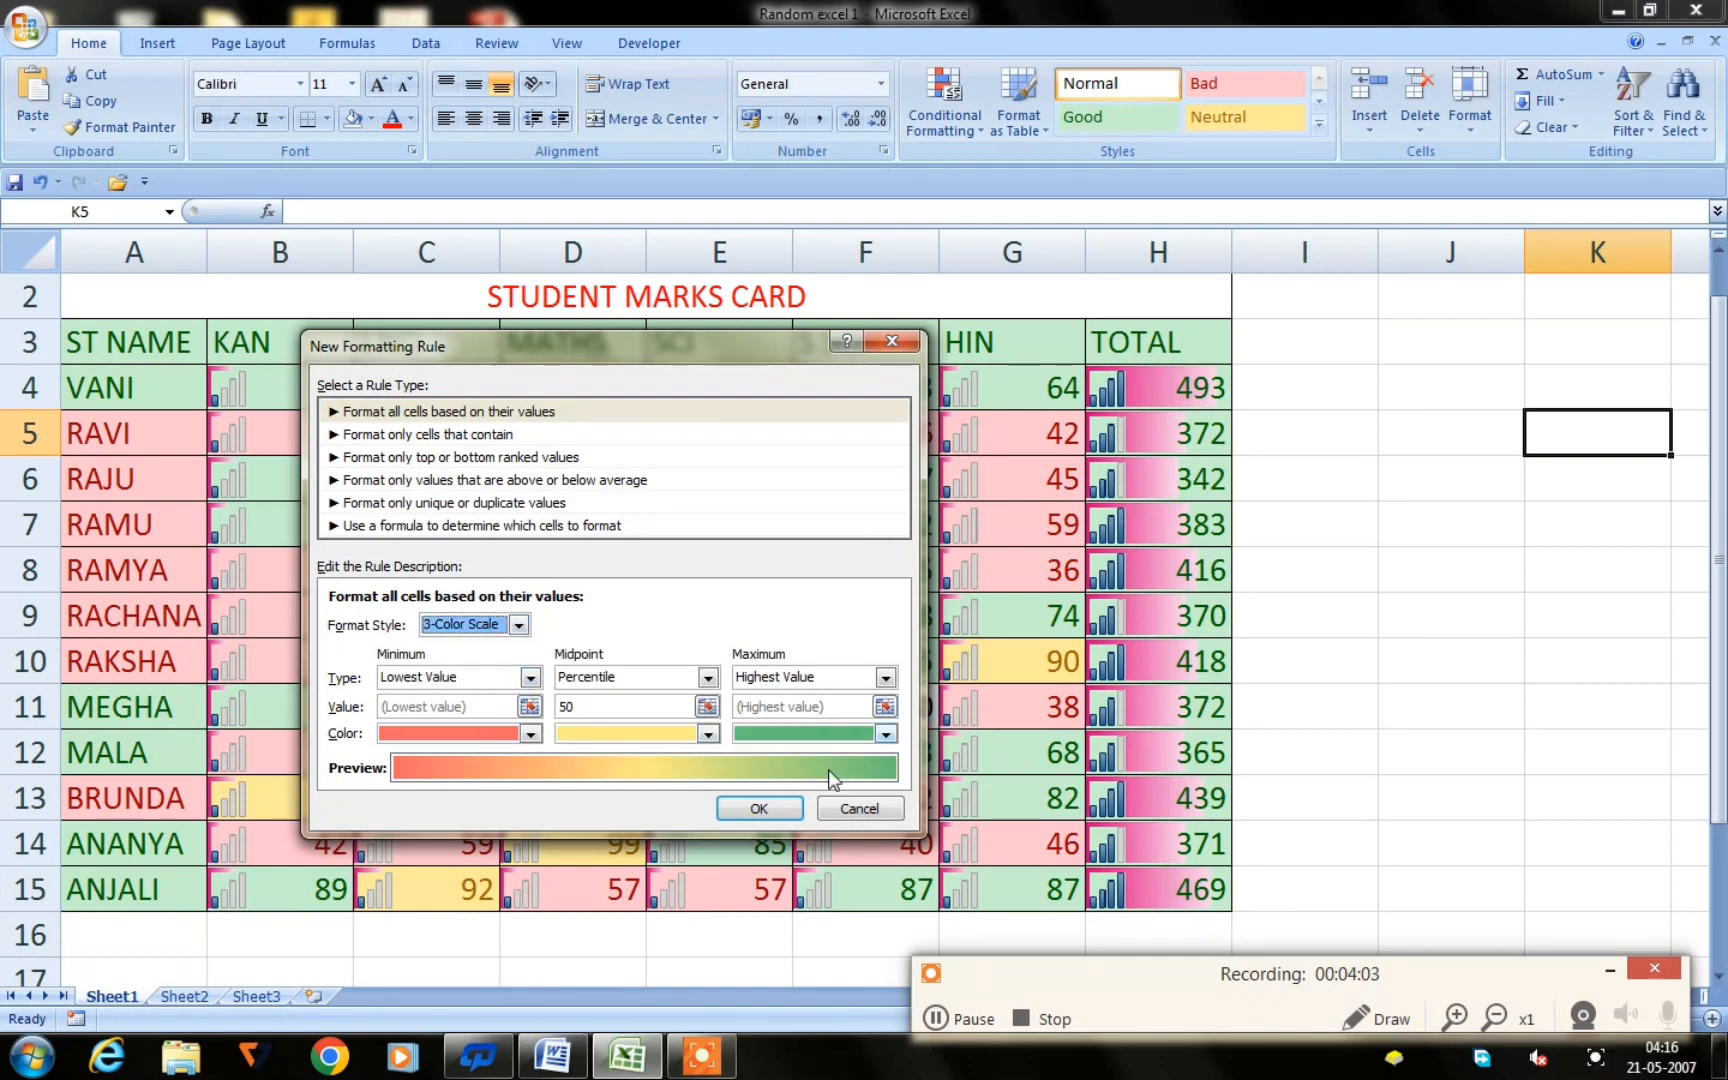
{"action": "left_click", "coordinate": [762, 808]}
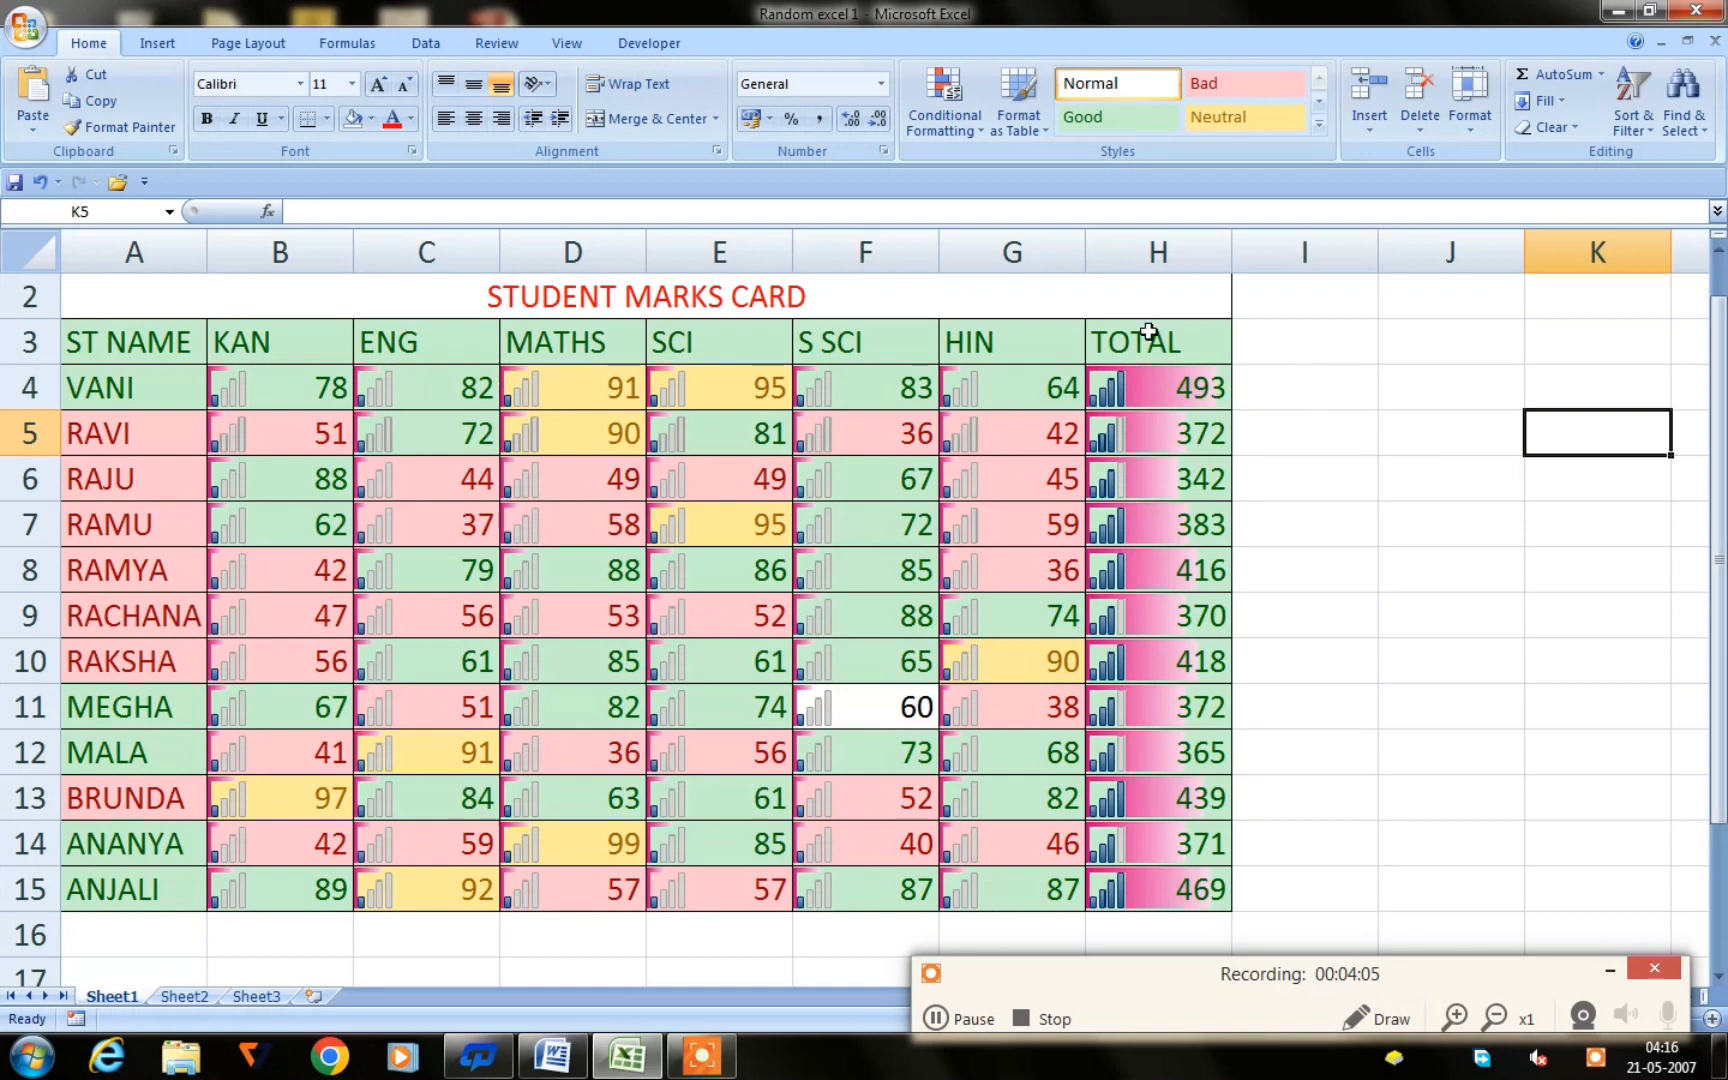